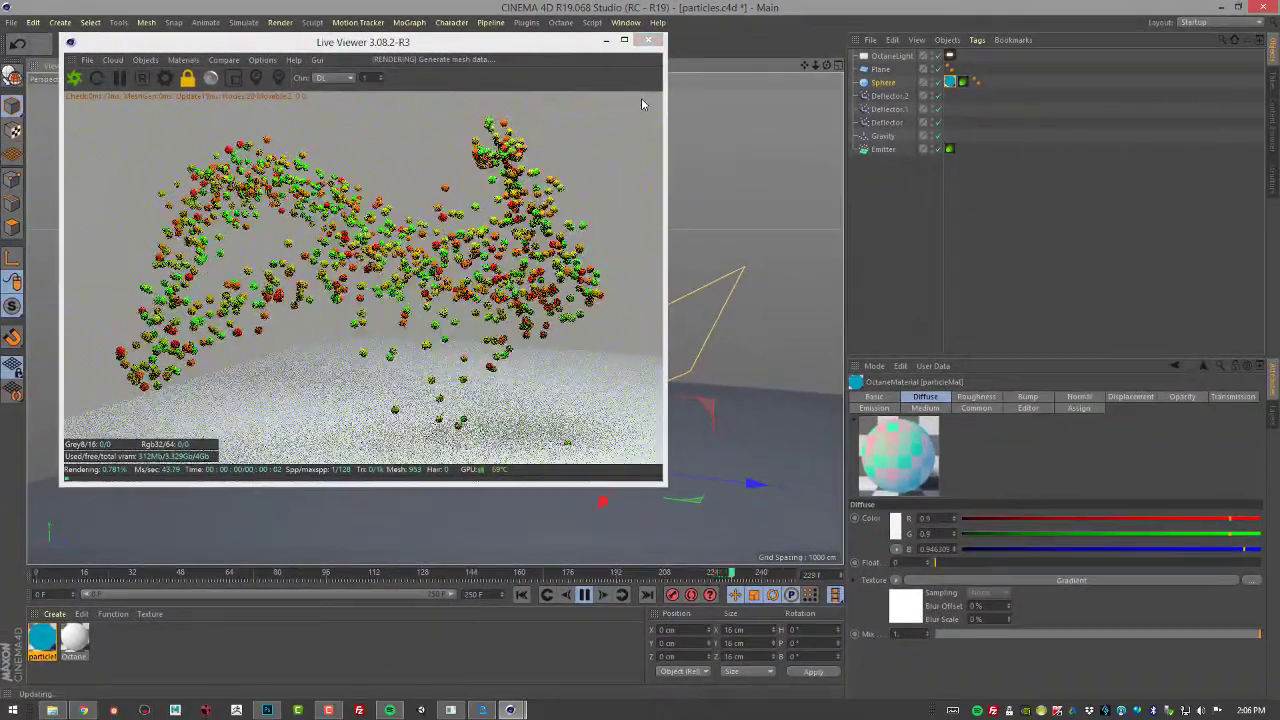
Step: Close the Live Viewer and stop the particle animation's playback
click(648, 41)
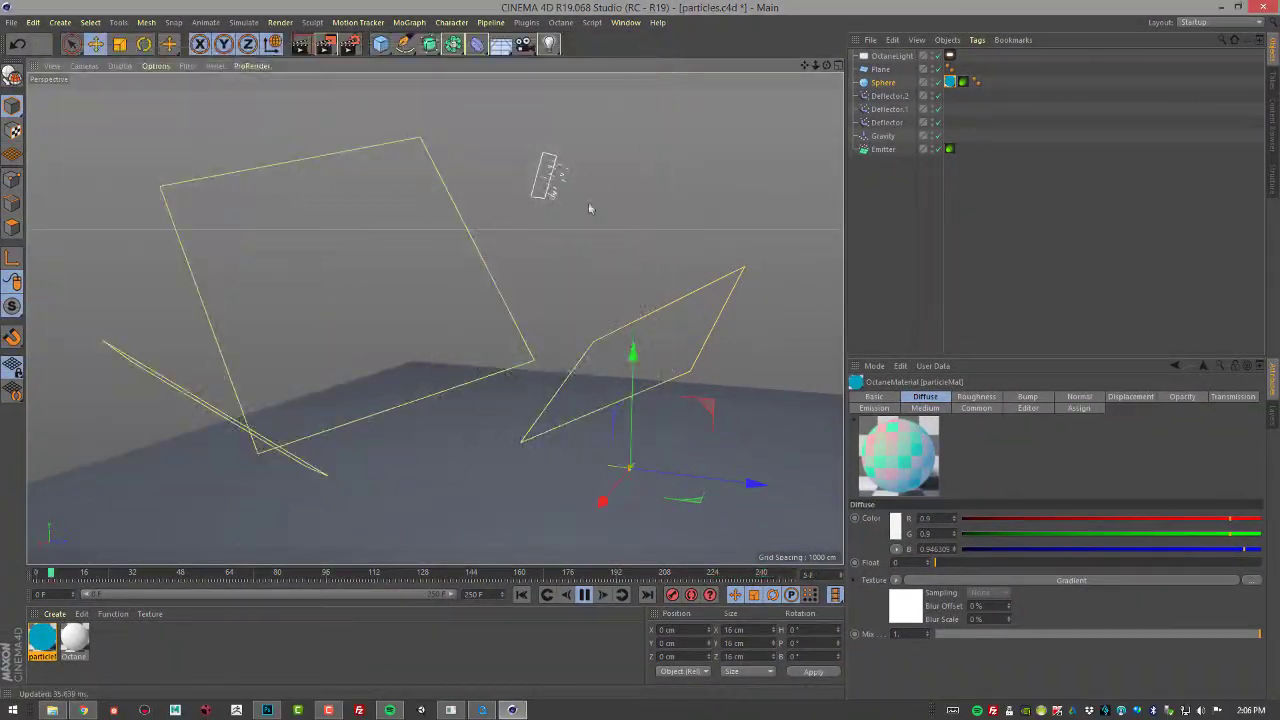
alt+drag(620, 305, 559, 261)
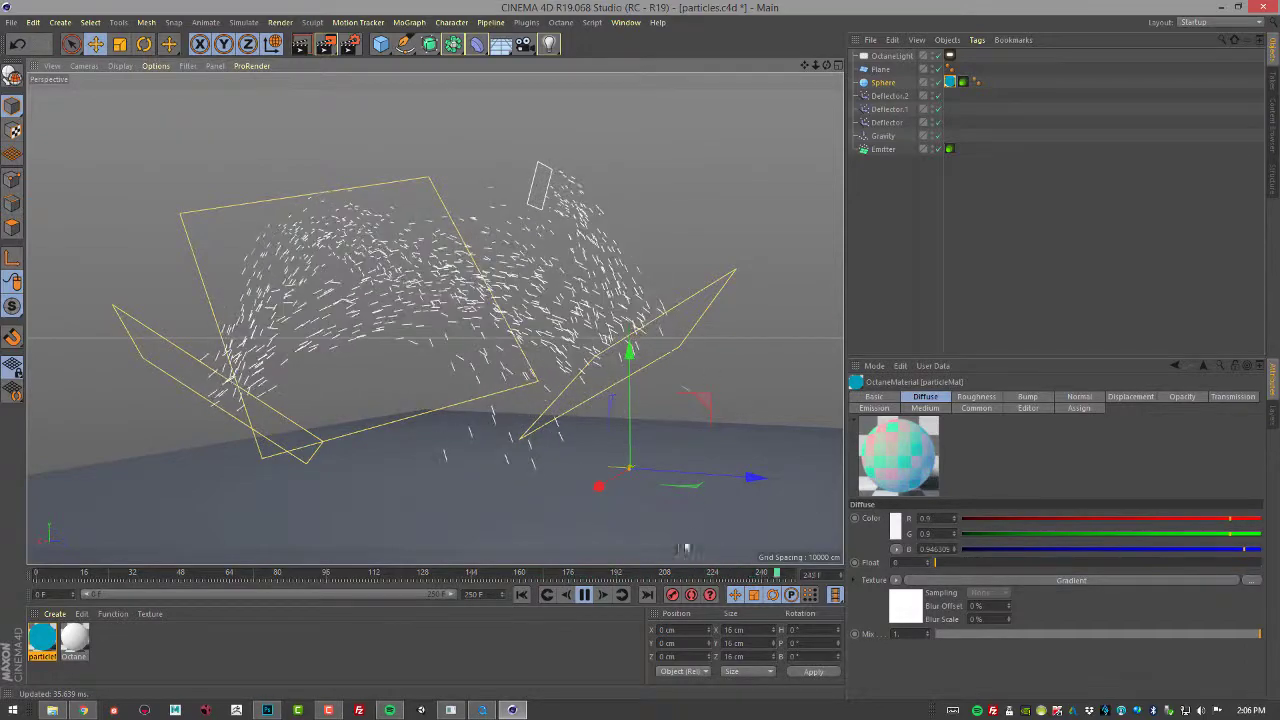
click(584, 595)
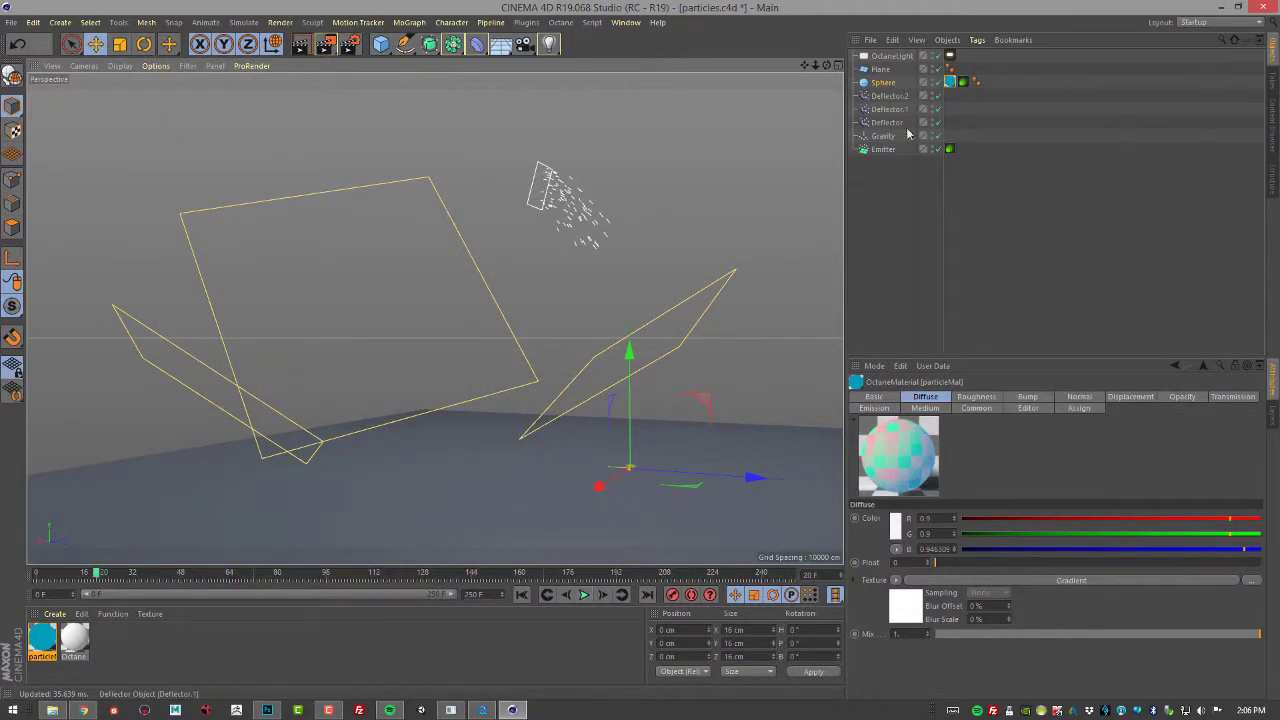
Step: Examine the Particle Rendering settings of the Emitter's Octane object tag
click(882, 150)
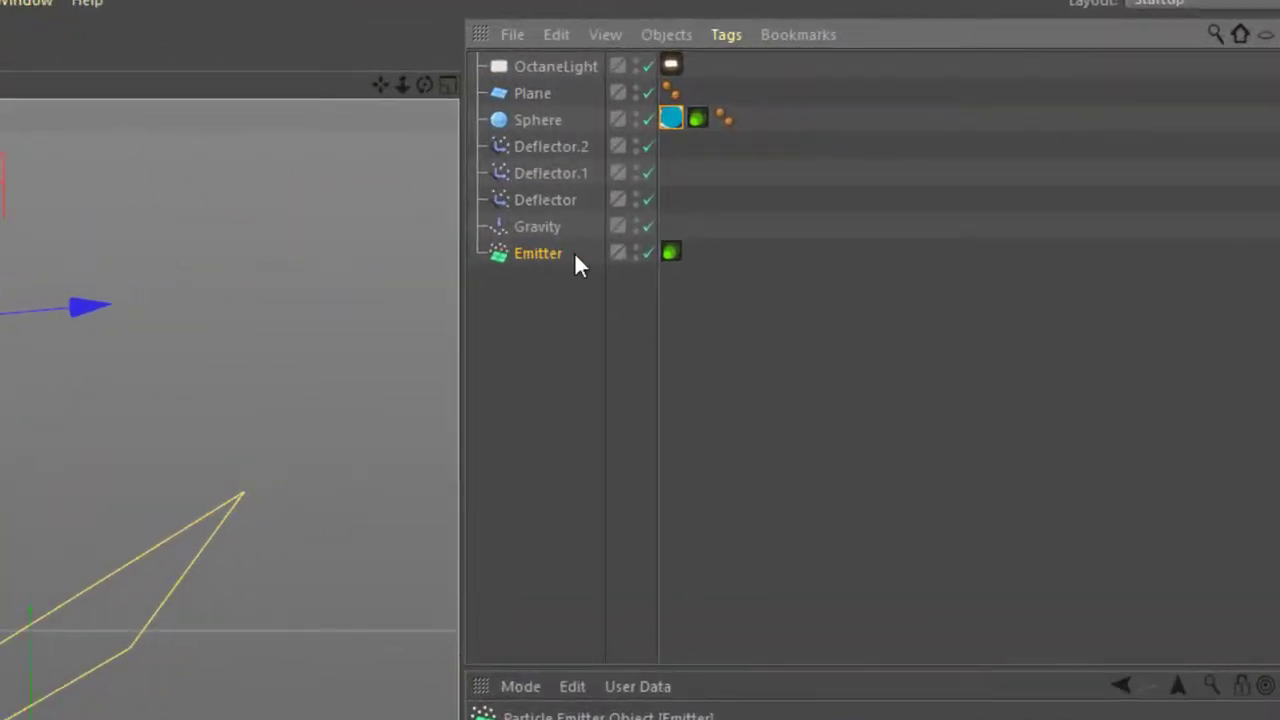
click(729, 34)
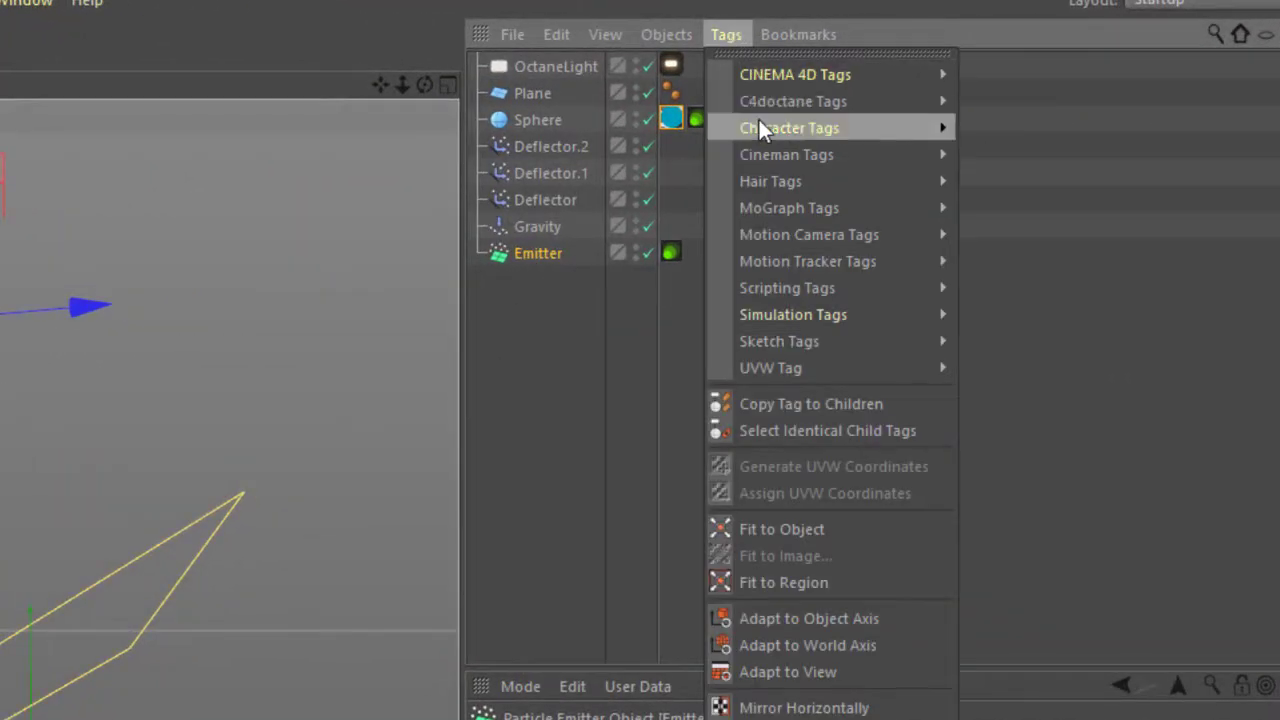
mouse_move(822, 100)
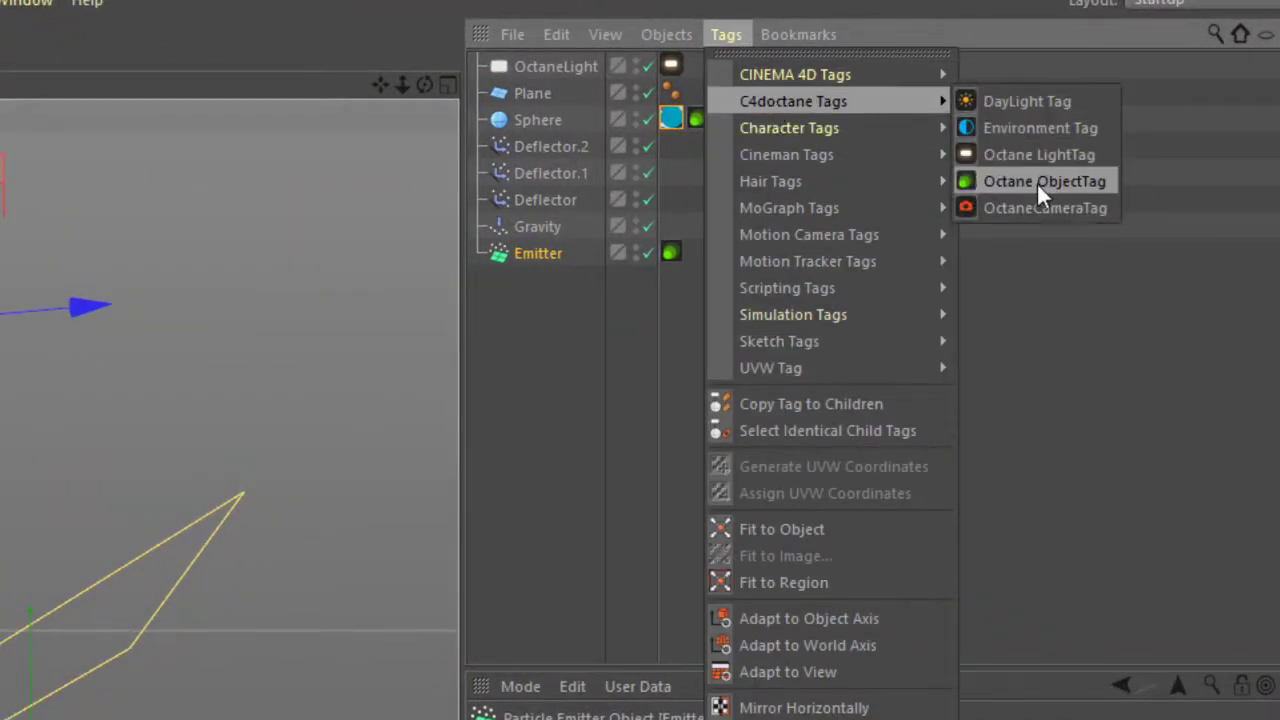
click(590, 329)
click(663, 157)
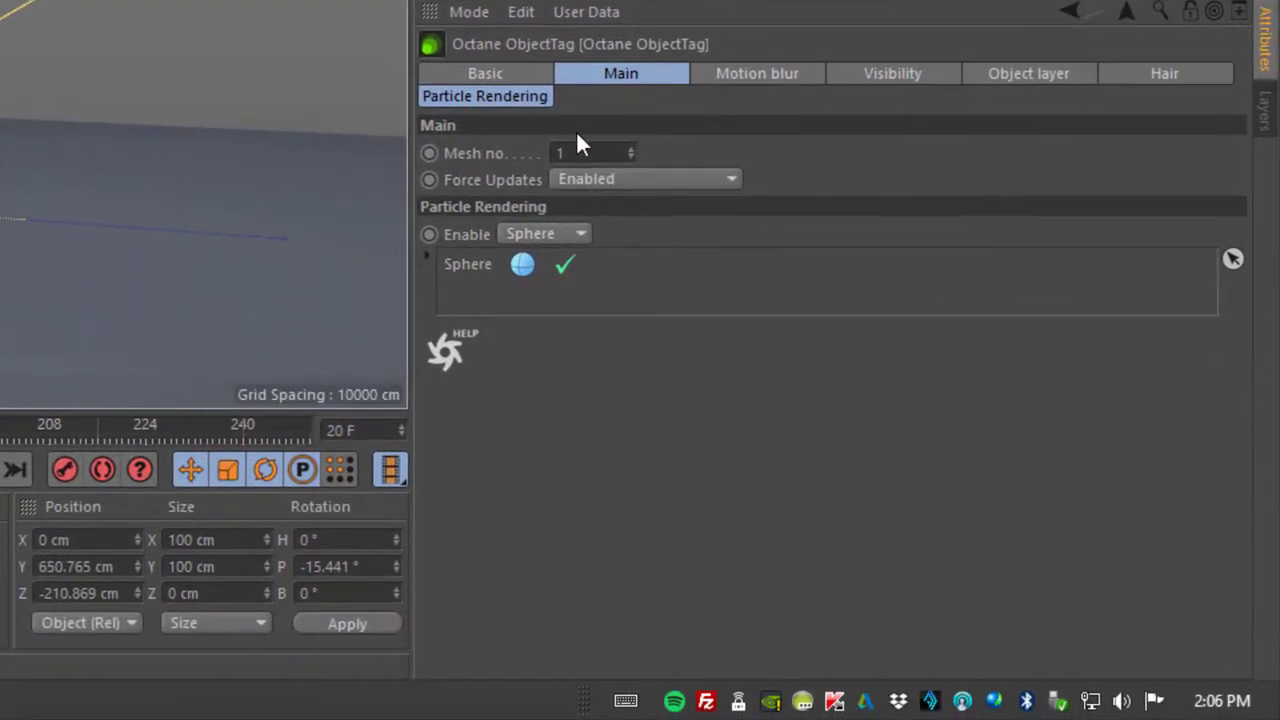
click(501, 100)
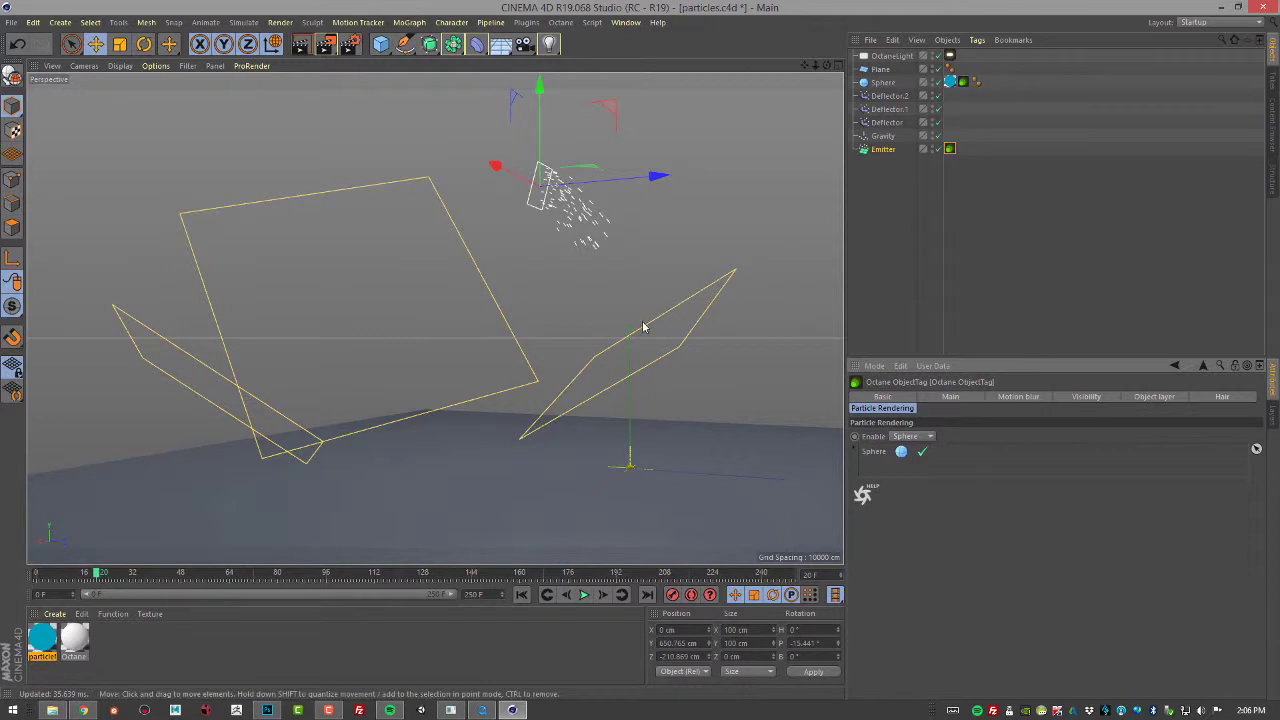
Step: Open the Octane Live Viewer and start rendering the particle scene
alt+drag(725, 286, 729, 296)
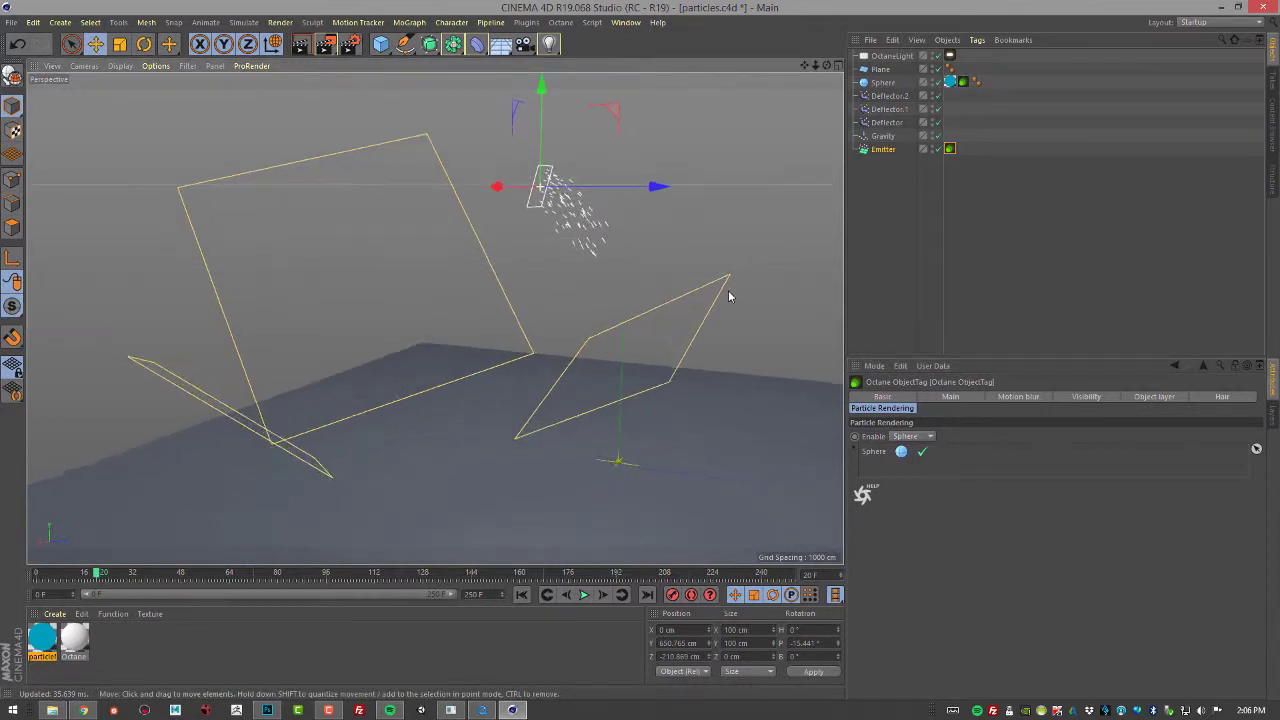
click(560, 22)
click(580, 48)
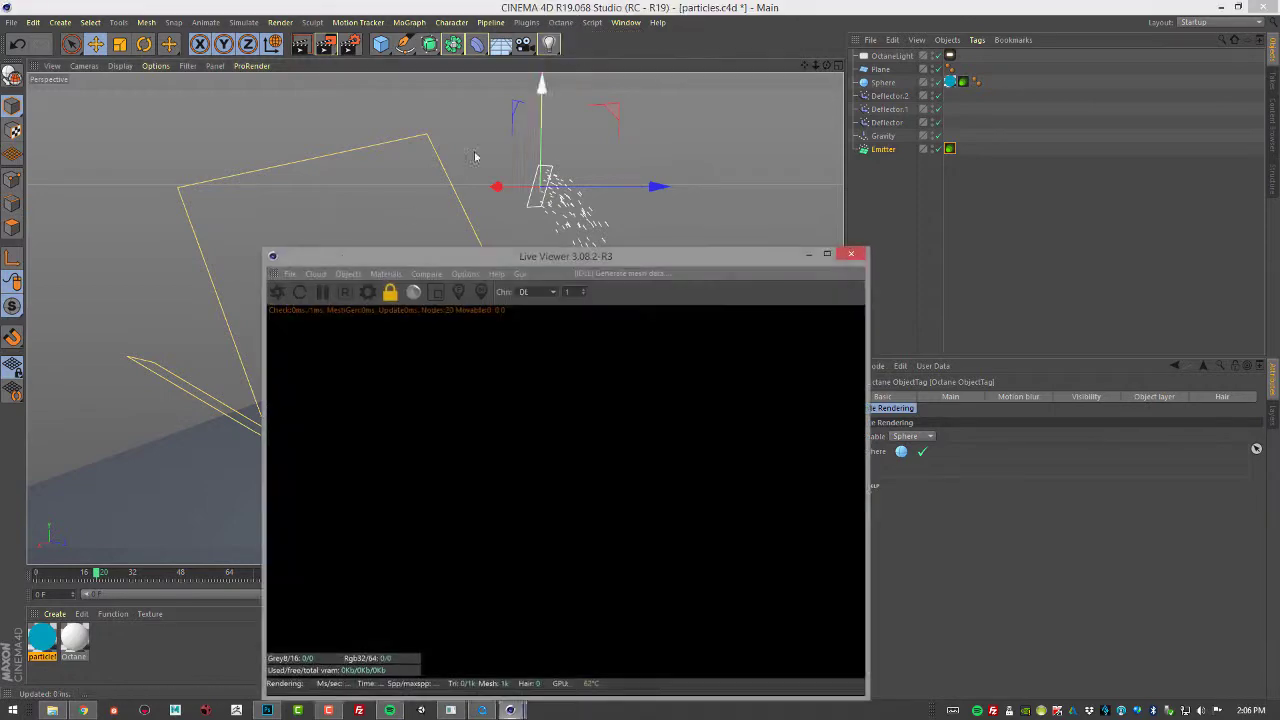
click(280, 291)
Step: Move the Live Viewer clear of the timeline, and play the particle animation to about frame 60
drag(427, 258, 400, 243)
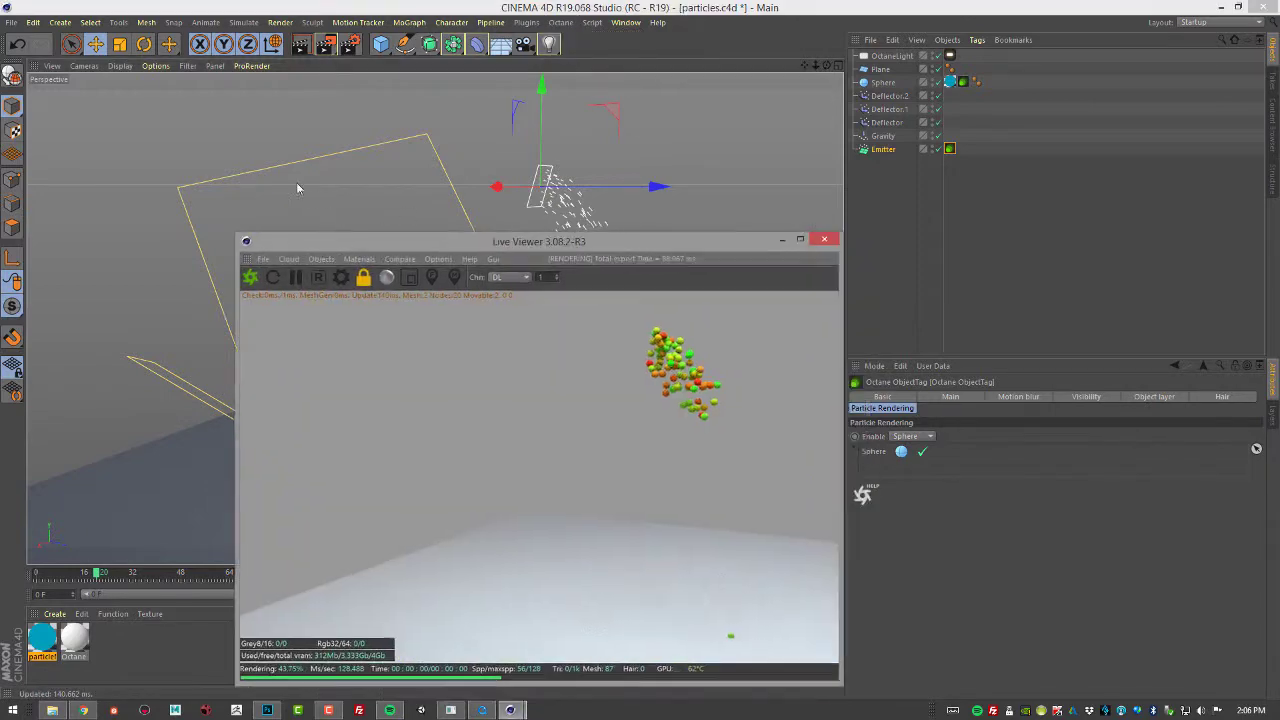
drag(296, 188, 287, 82)
click(584, 595)
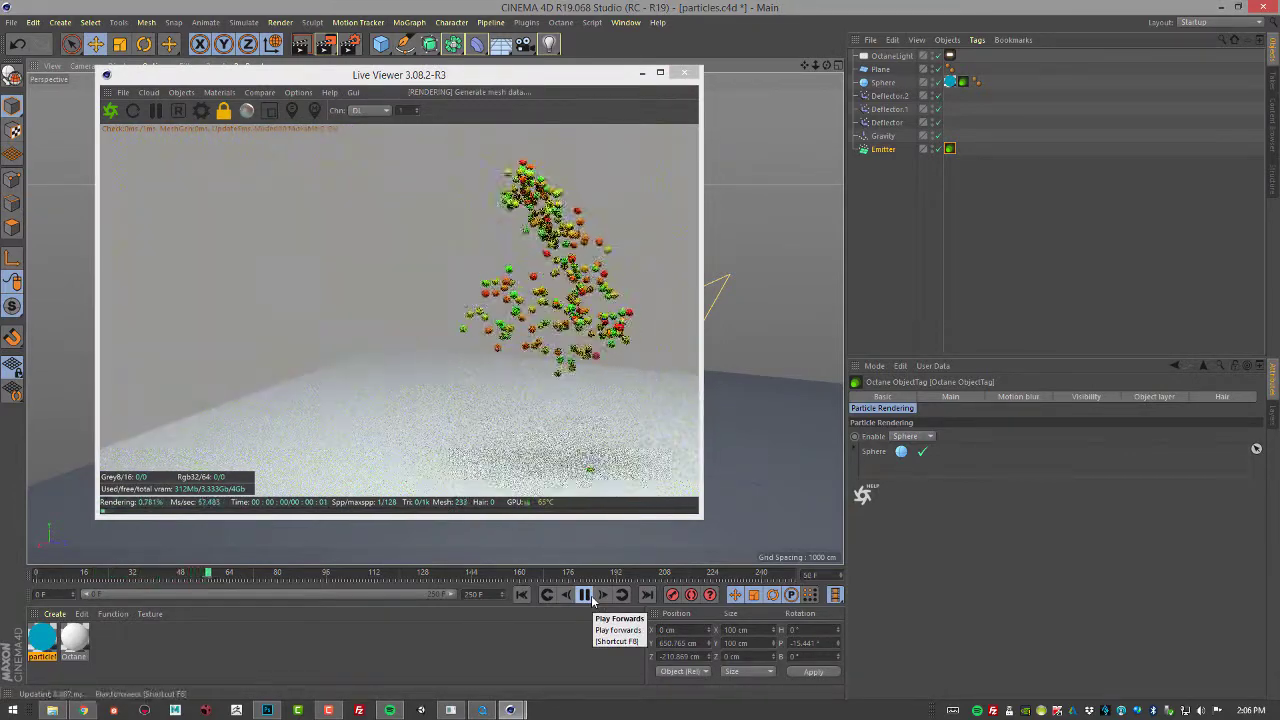
click(585, 595)
Step: Open the Octane Node Editor and display the basic properties of the particleMat material
click(219, 92)
click(252, 121)
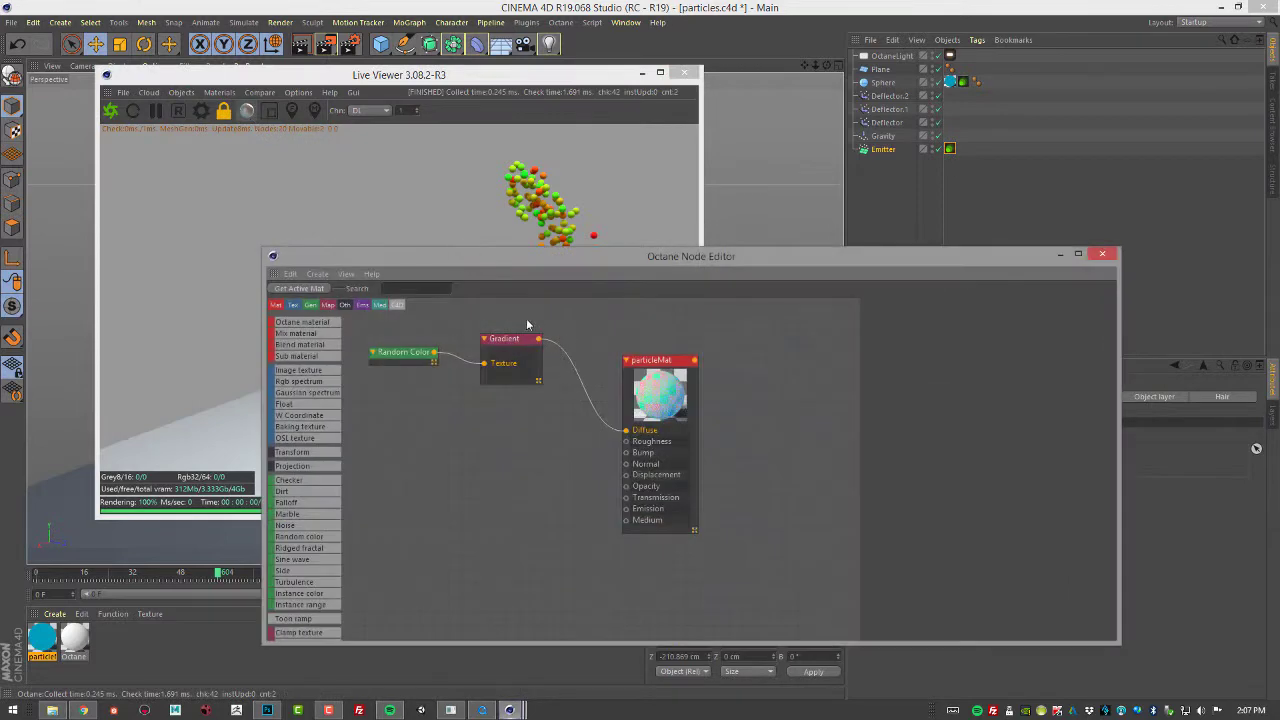
click(675, 367)
scroll(729, 383, up, 3)
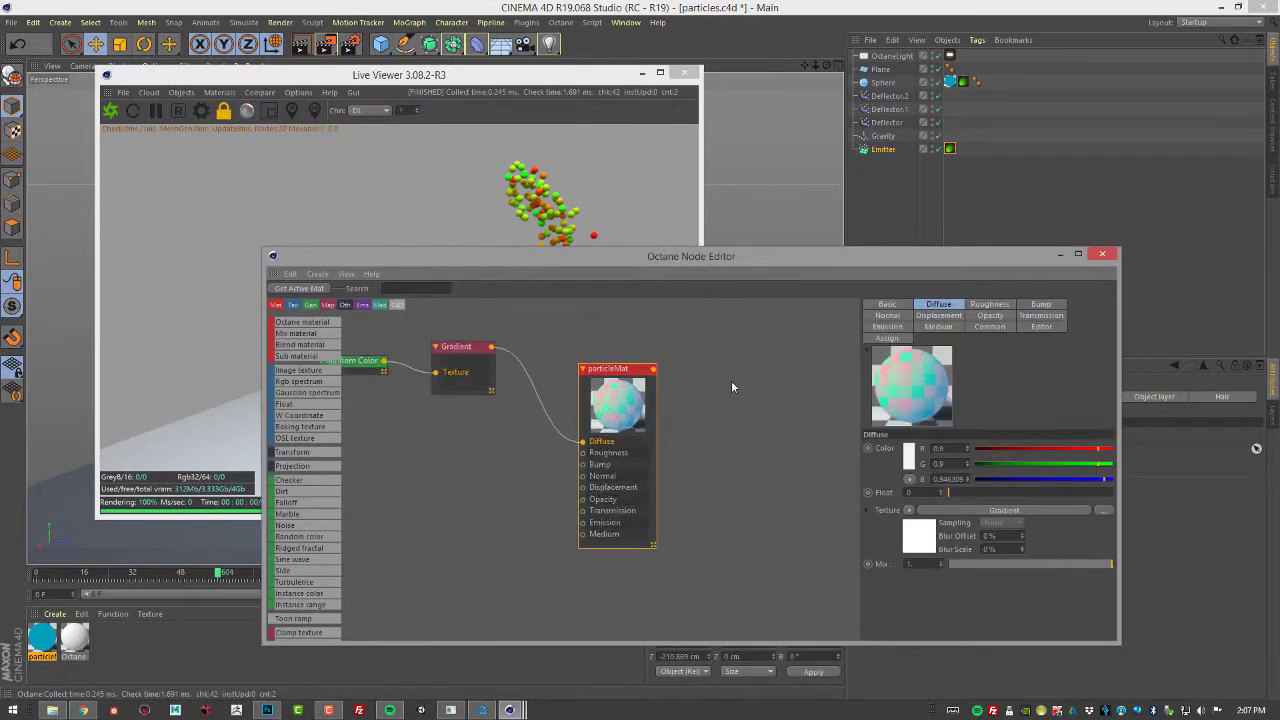
click(887, 304)
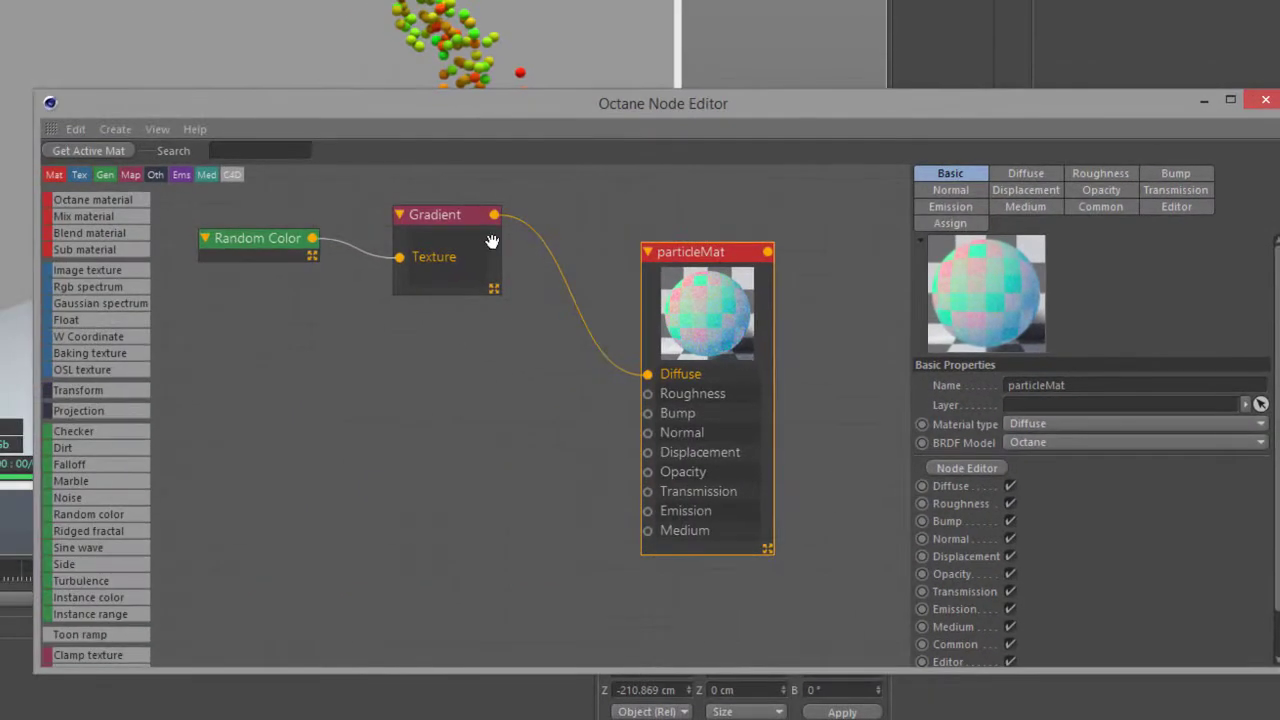
Step: Check the Gradient node's shader settings and place the Random Color node close beside it
click(484, 317)
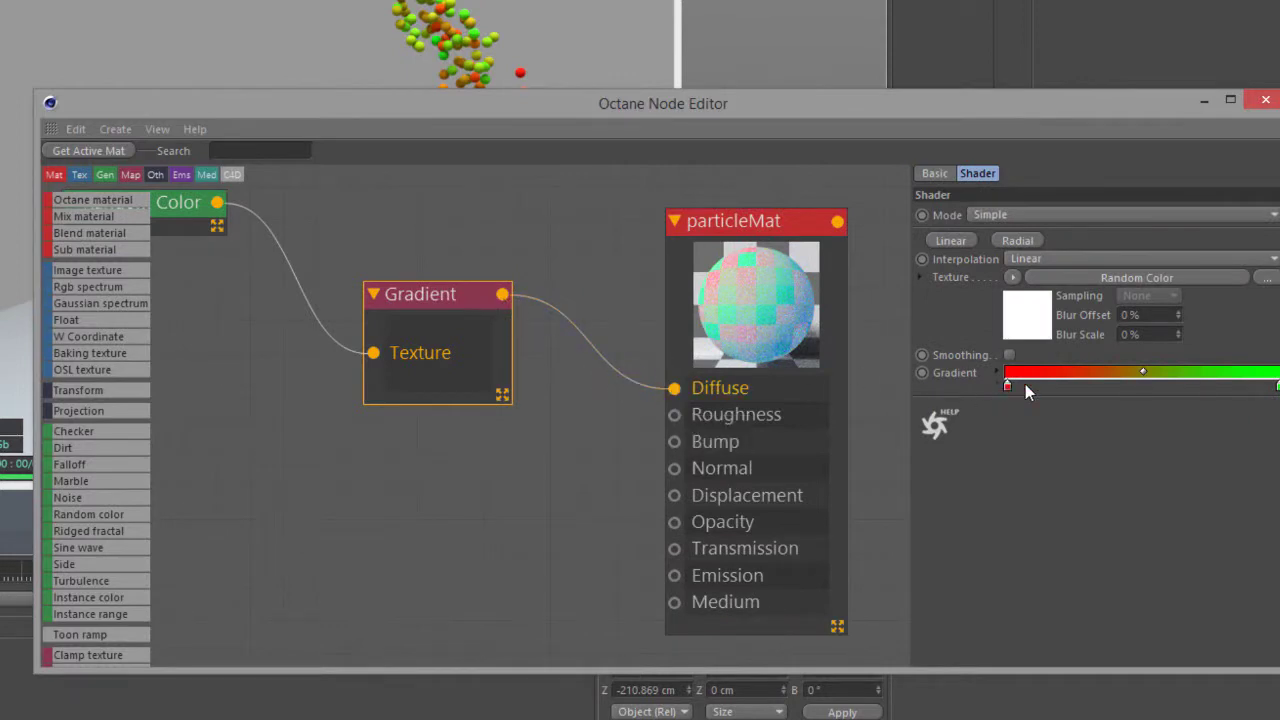
middle_drag(394, 451, 502, 476)
drag(270, 229, 352, 327)
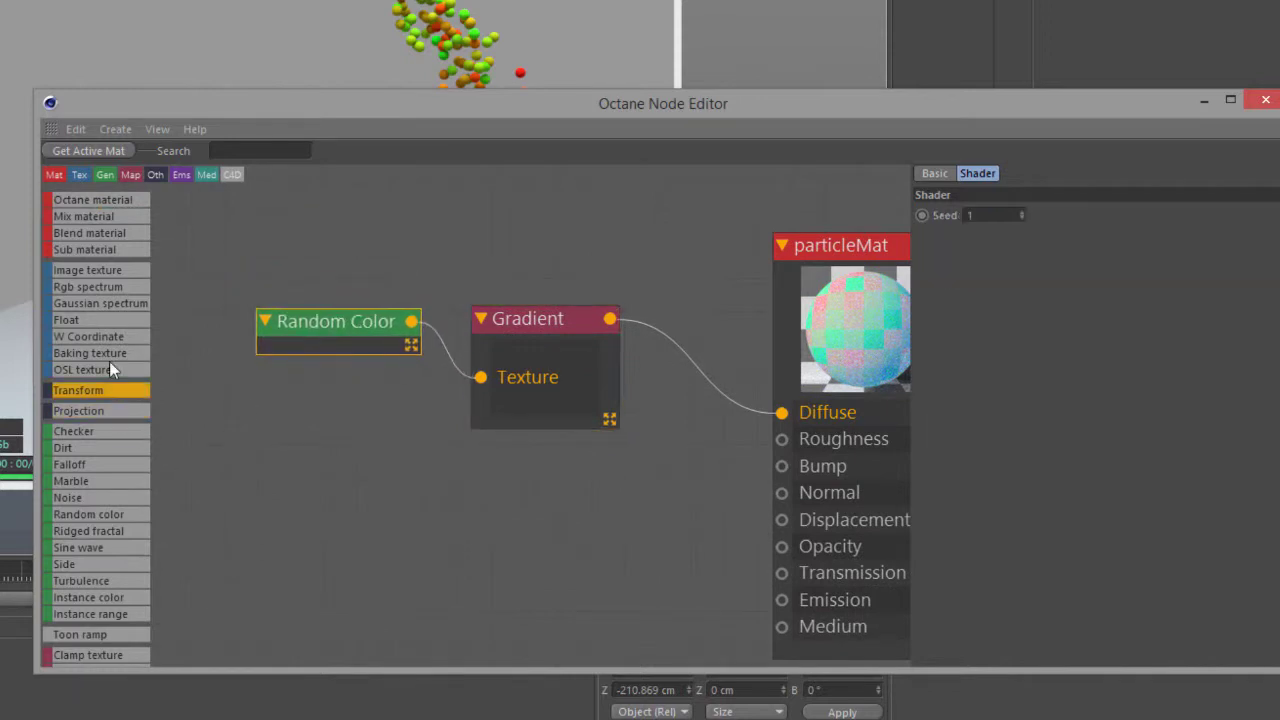
scroll(109, 361, down, 5)
scroll(110, 200, down, 1)
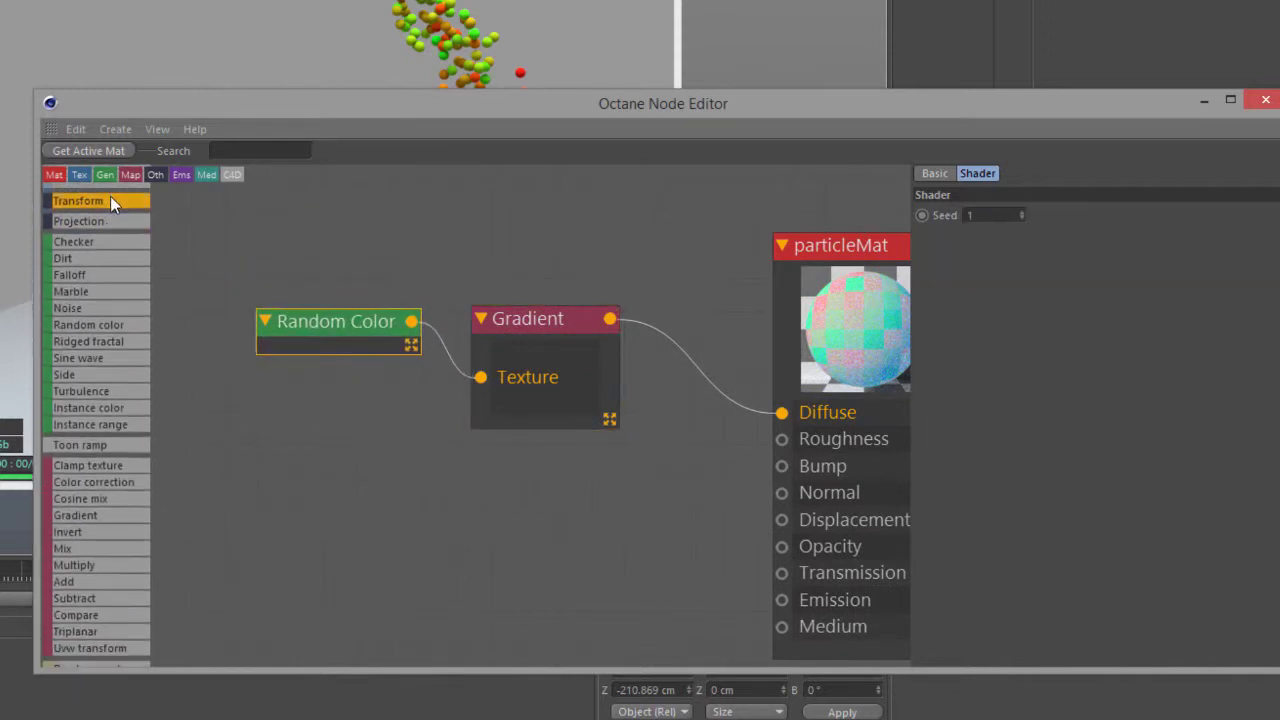
scroll(110, 200, up, 5)
drag(349, 324, 328, 335)
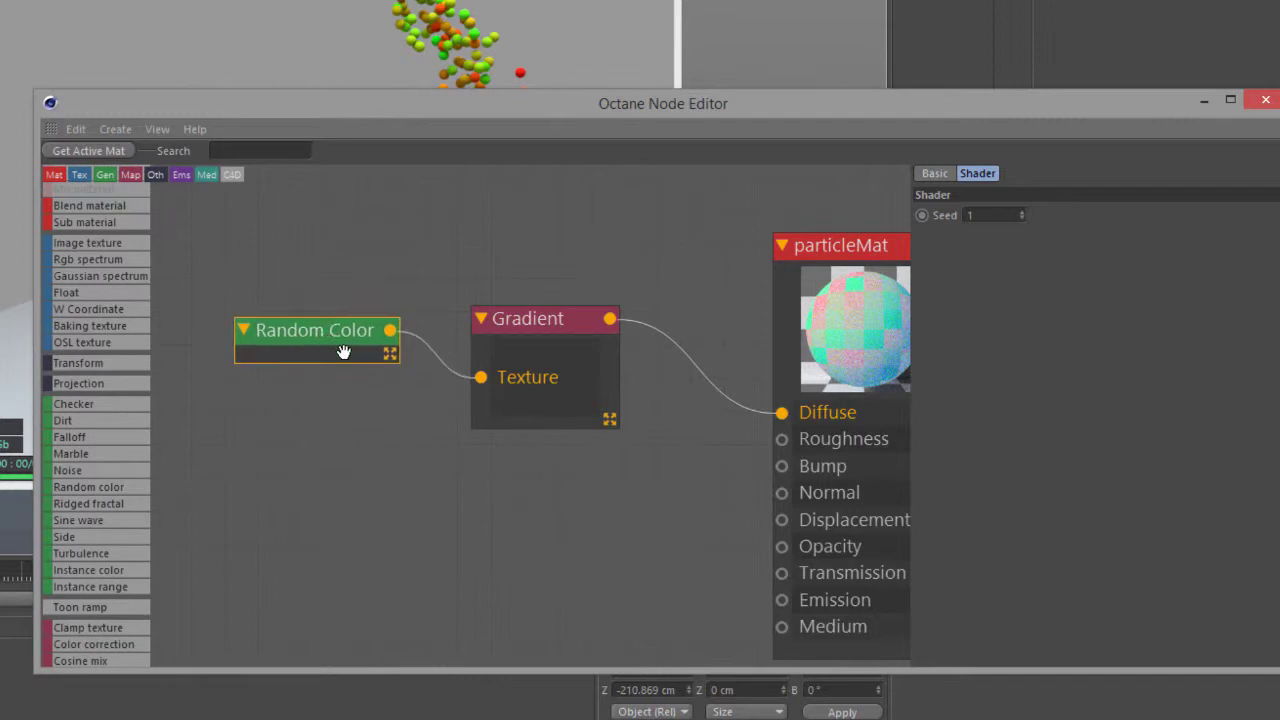
Step: Arrange the Node Editor and Live Viewer side by side, and connect a new Instance Color node to particleMat's Diffuse channel
click(470, 50)
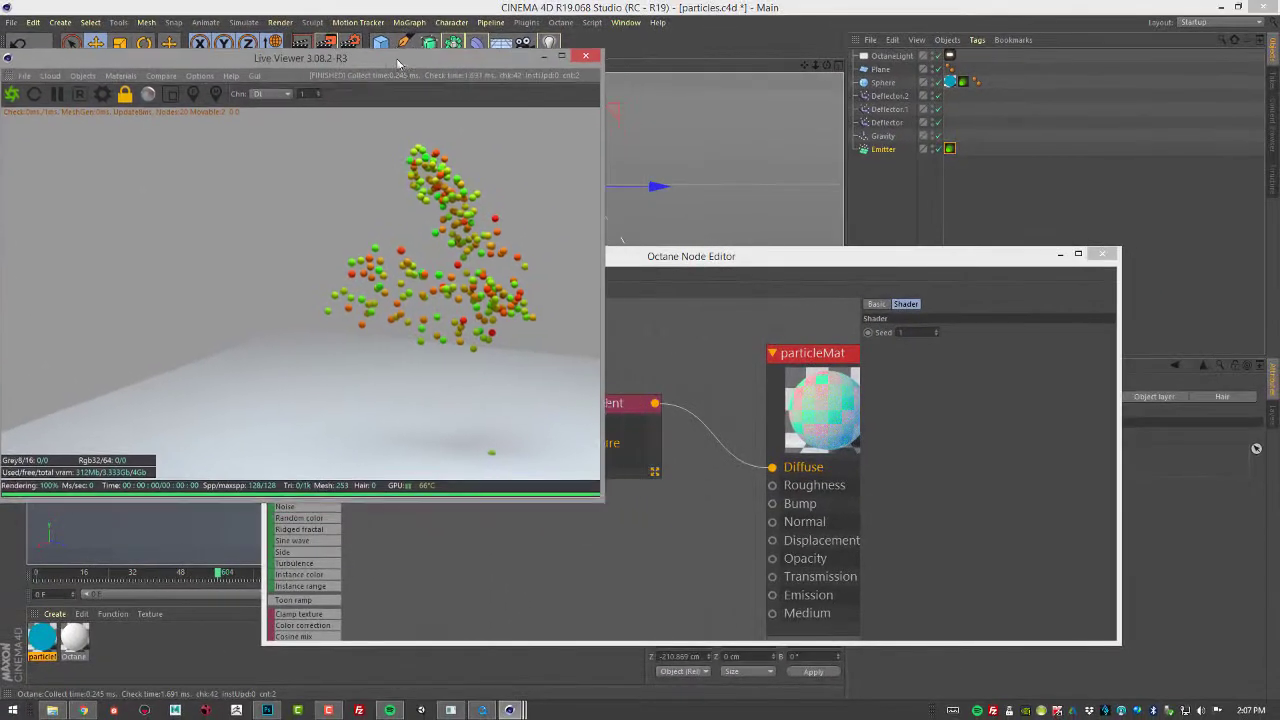
drag(613, 261, 921, 186)
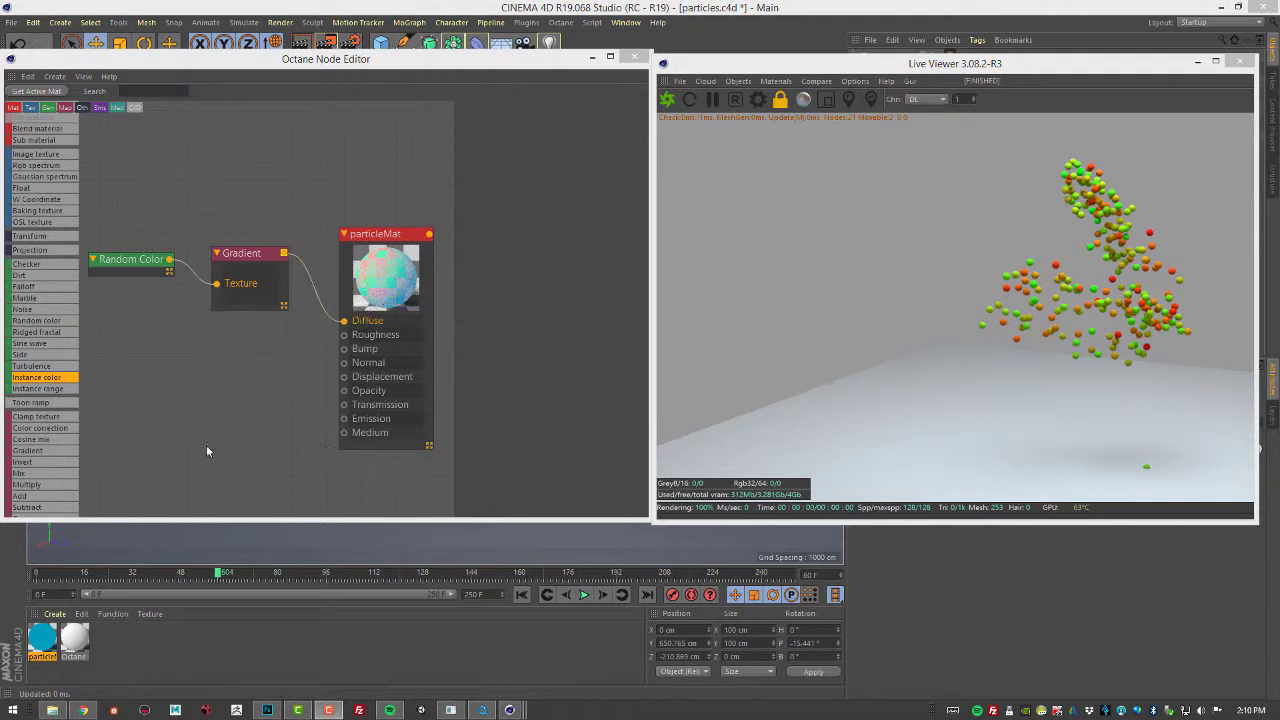
drag(43, 379, 226, 342)
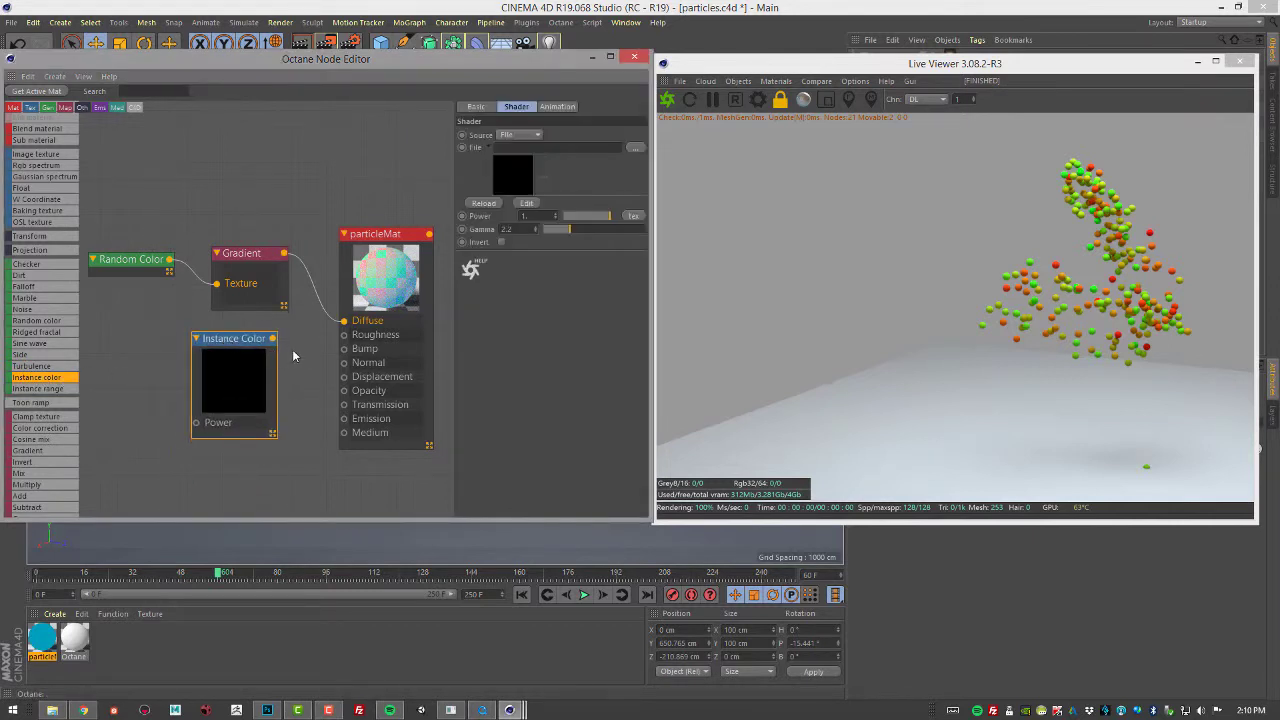
drag(344, 322, 344, 320)
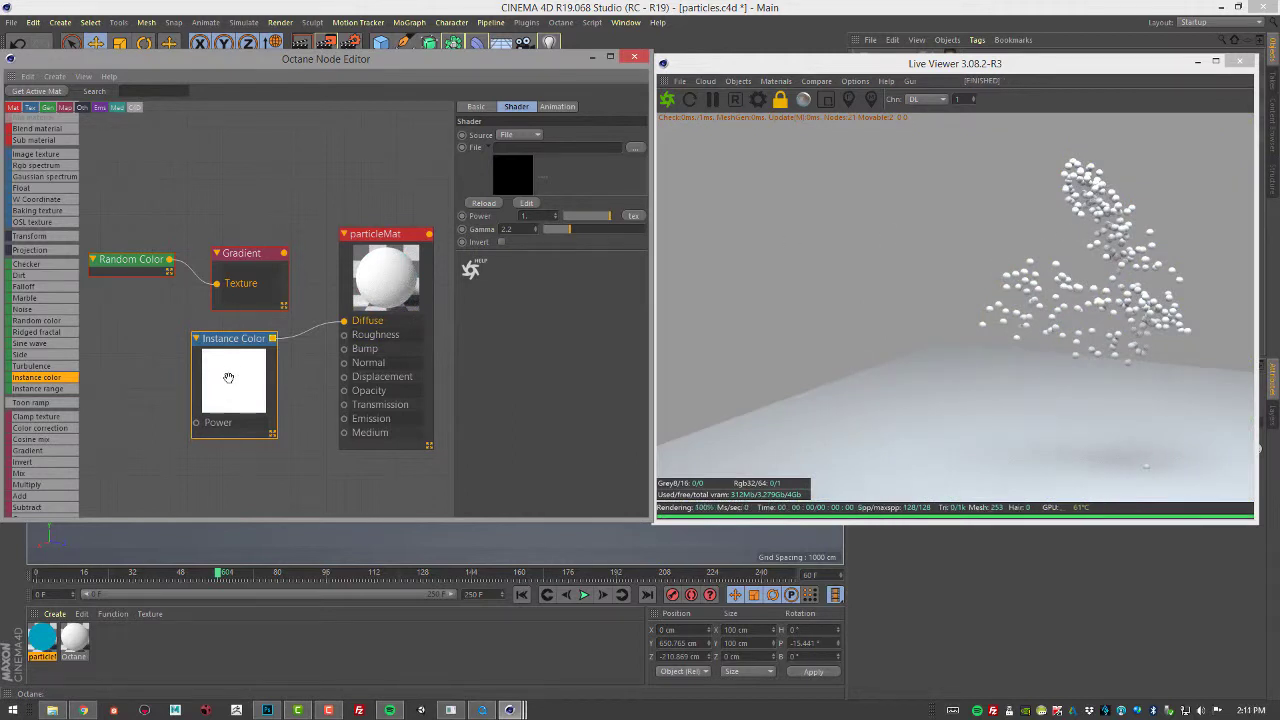
Step: Set the Instance Color node's source to Particle and assign the Emitter as its color source
click(537, 136)
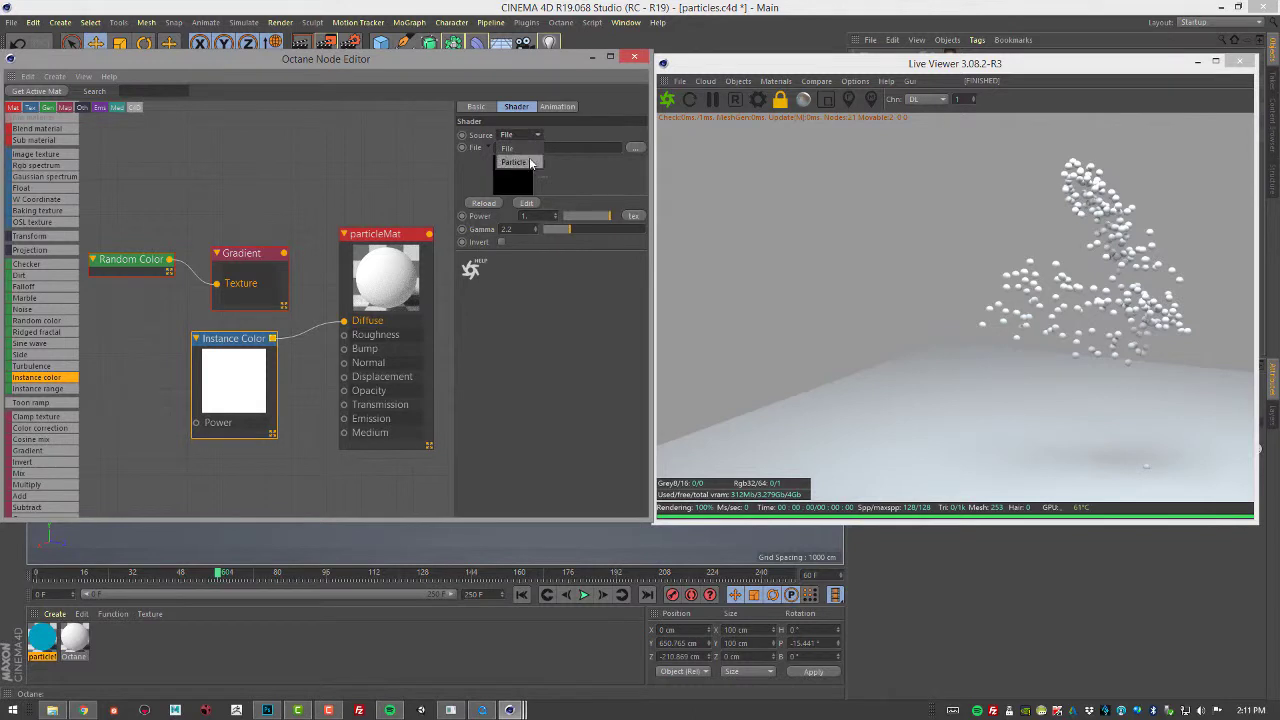
click(531, 163)
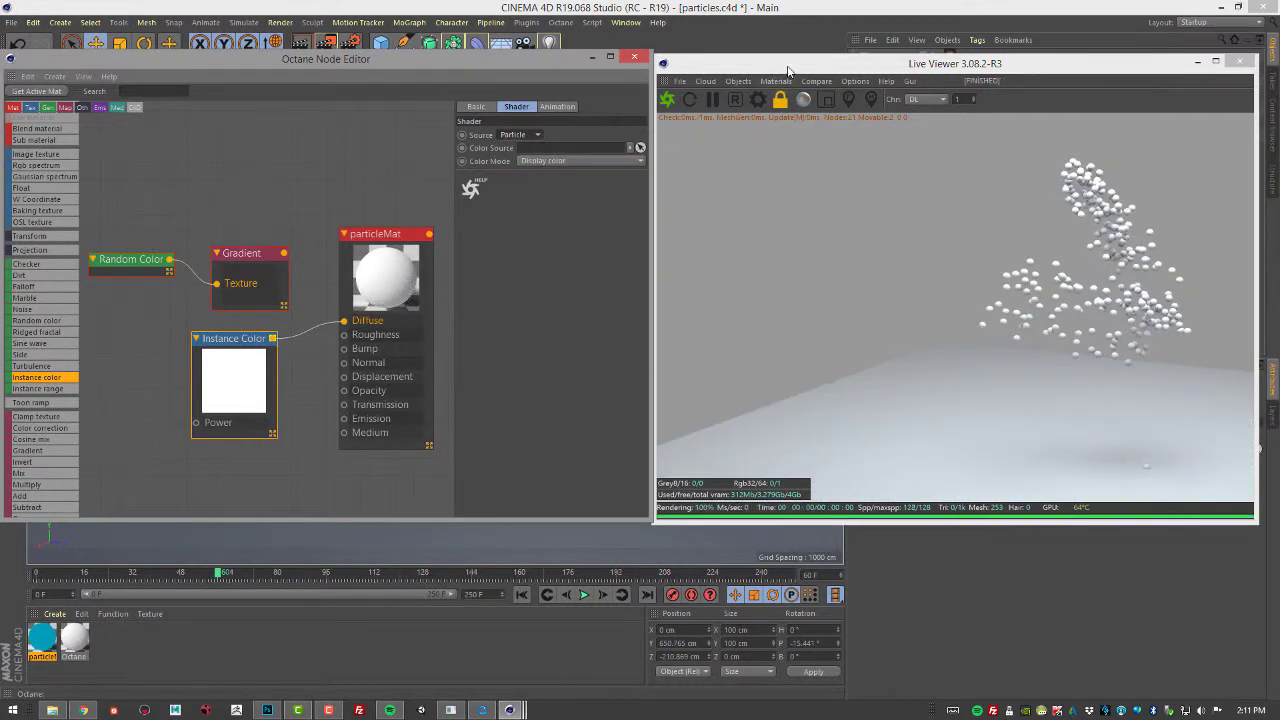
drag(791, 65, 791, 106)
drag(788, 222, 790, 319)
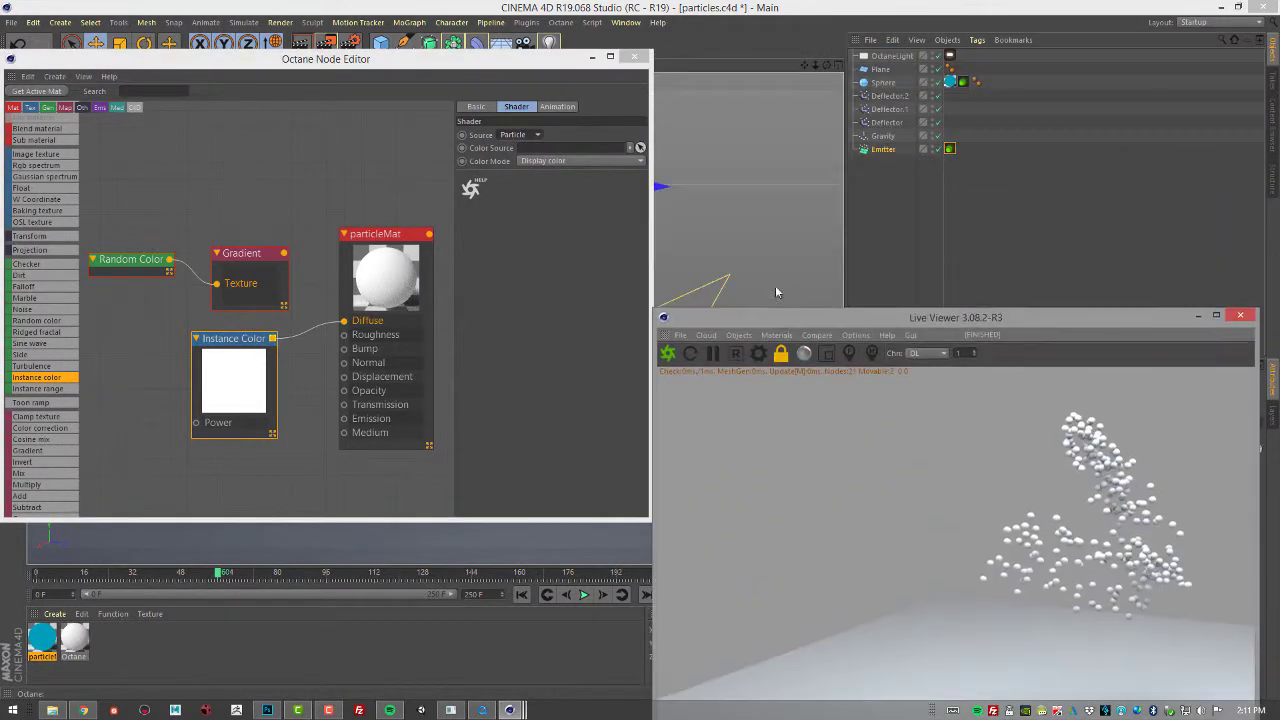
click(641, 148)
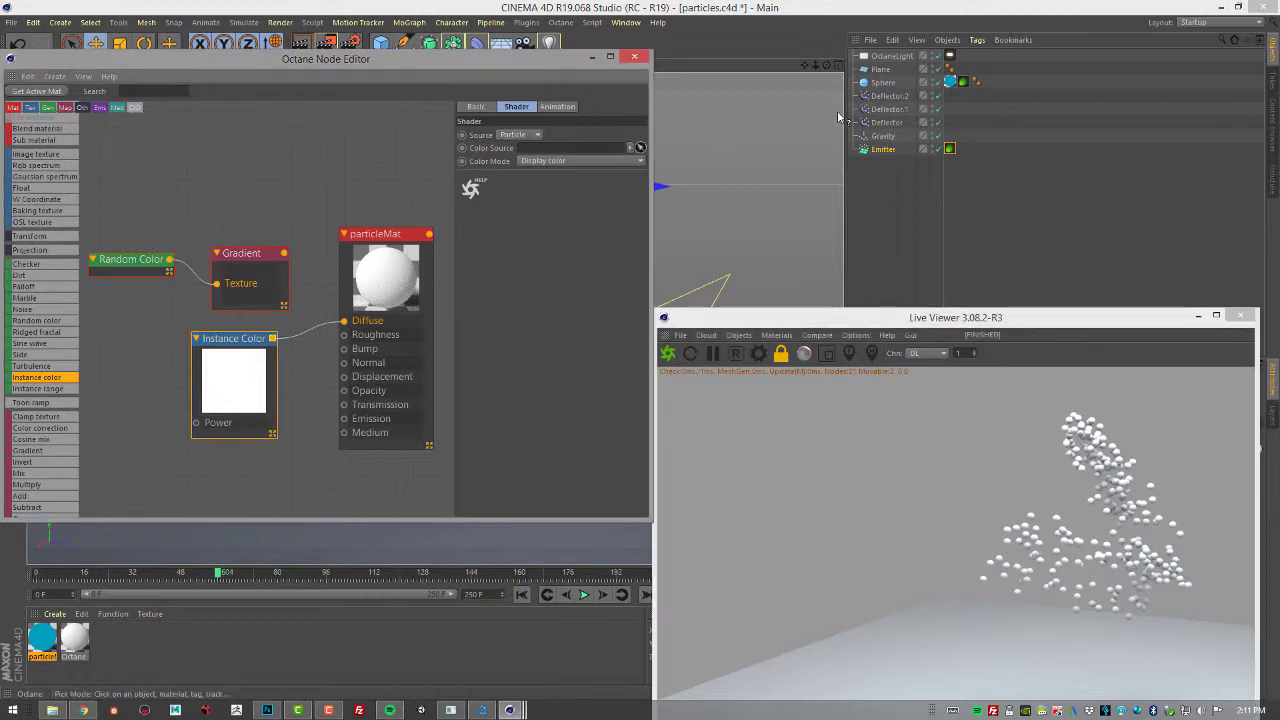
click(880, 151)
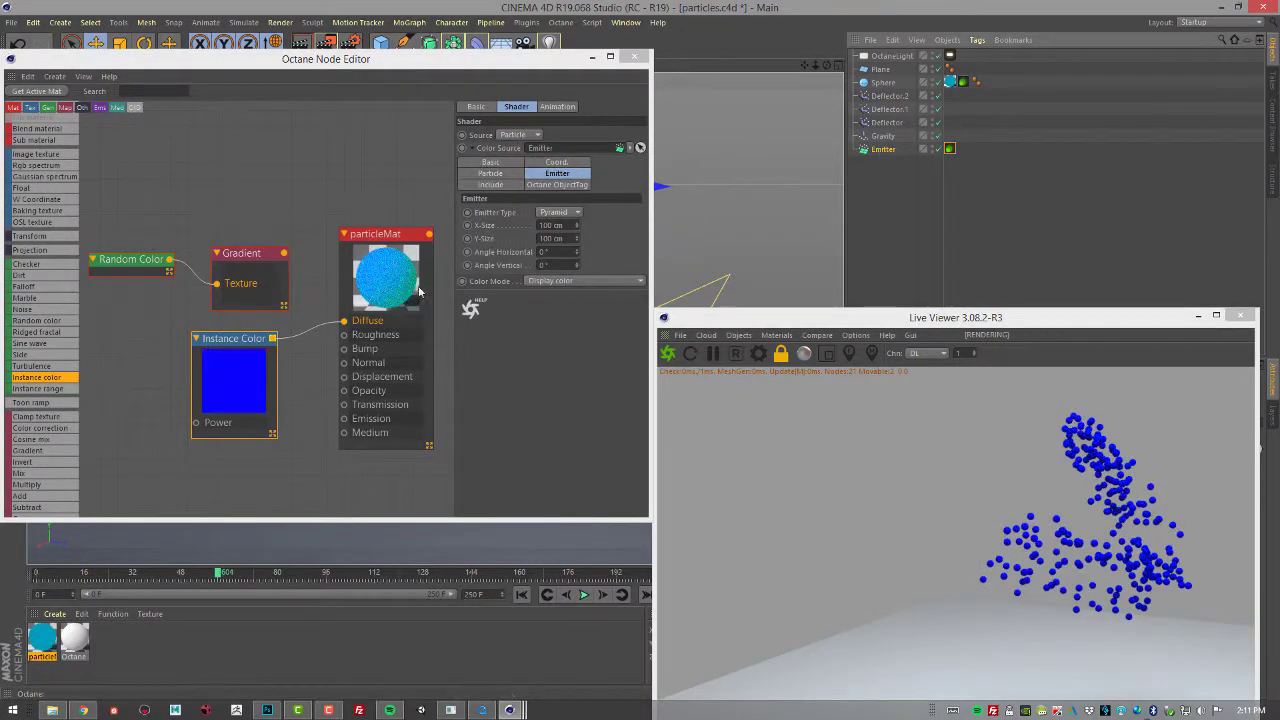
drag(760, 317, 766, 57)
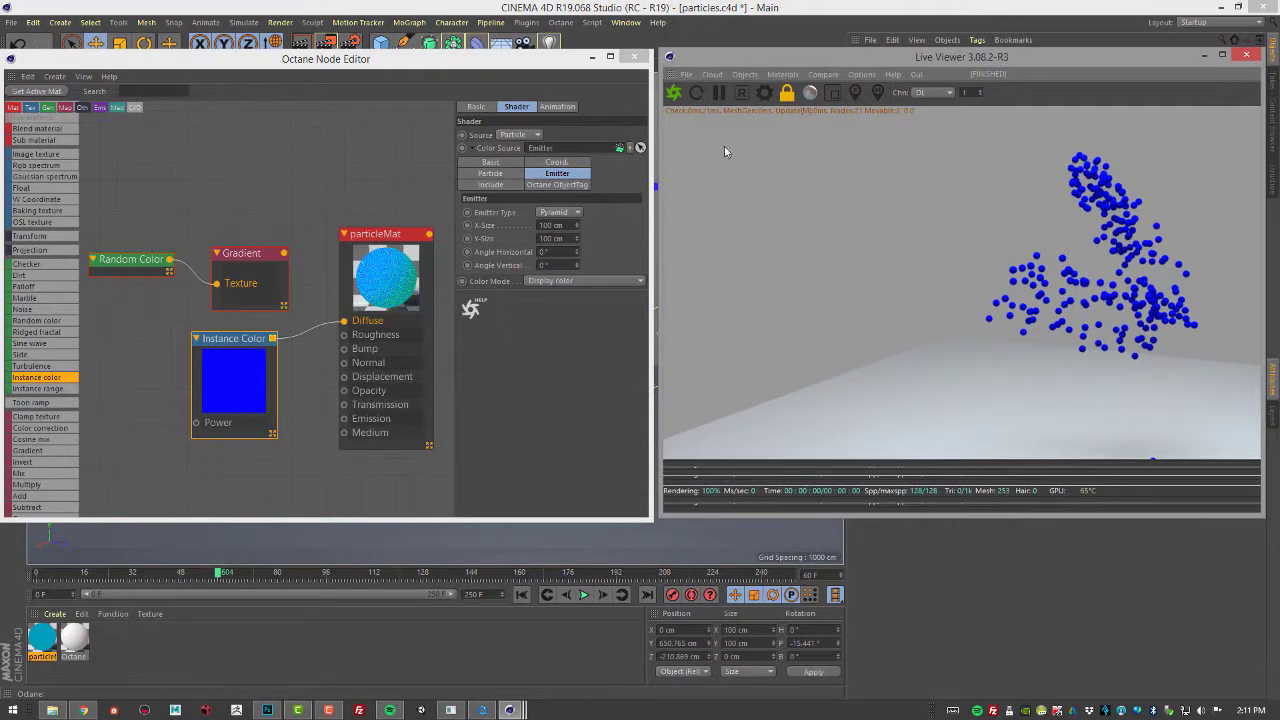
Step: Set the color mode to Age and shift the color gradient's midpoint almost to the blue end
click(560, 281)
click(539, 315)
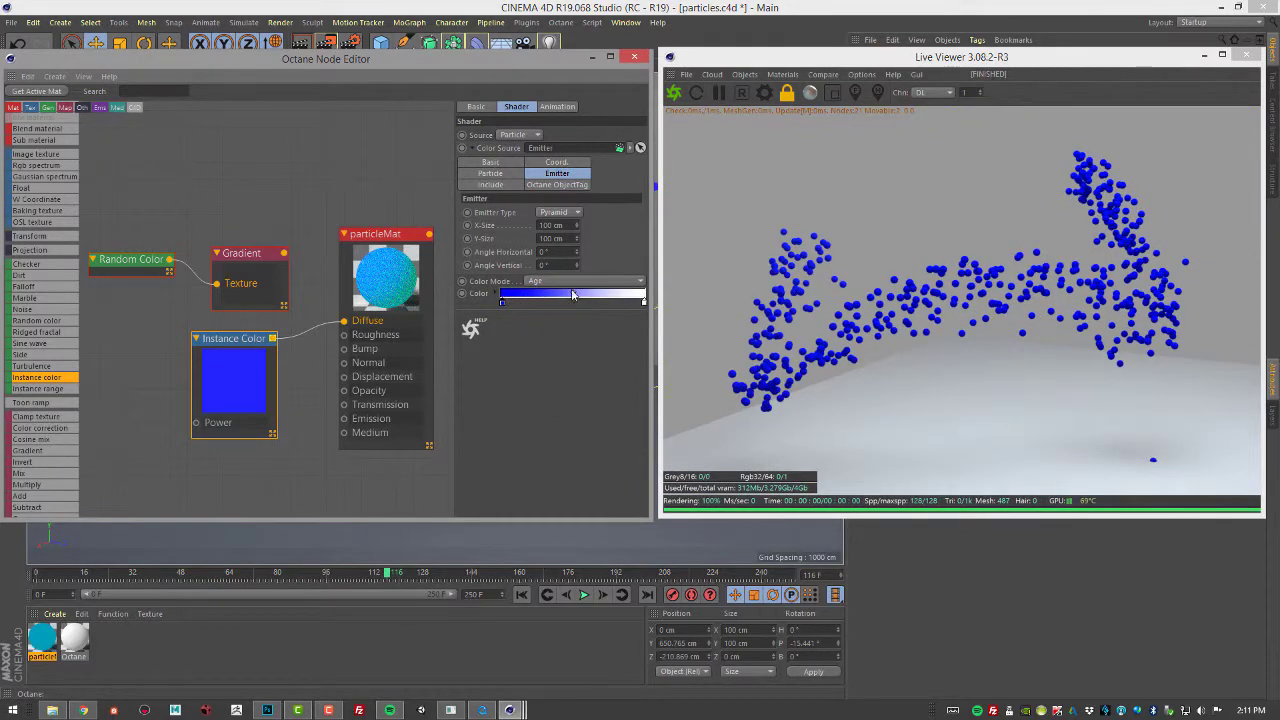
drag(573, 294, 506, 301)
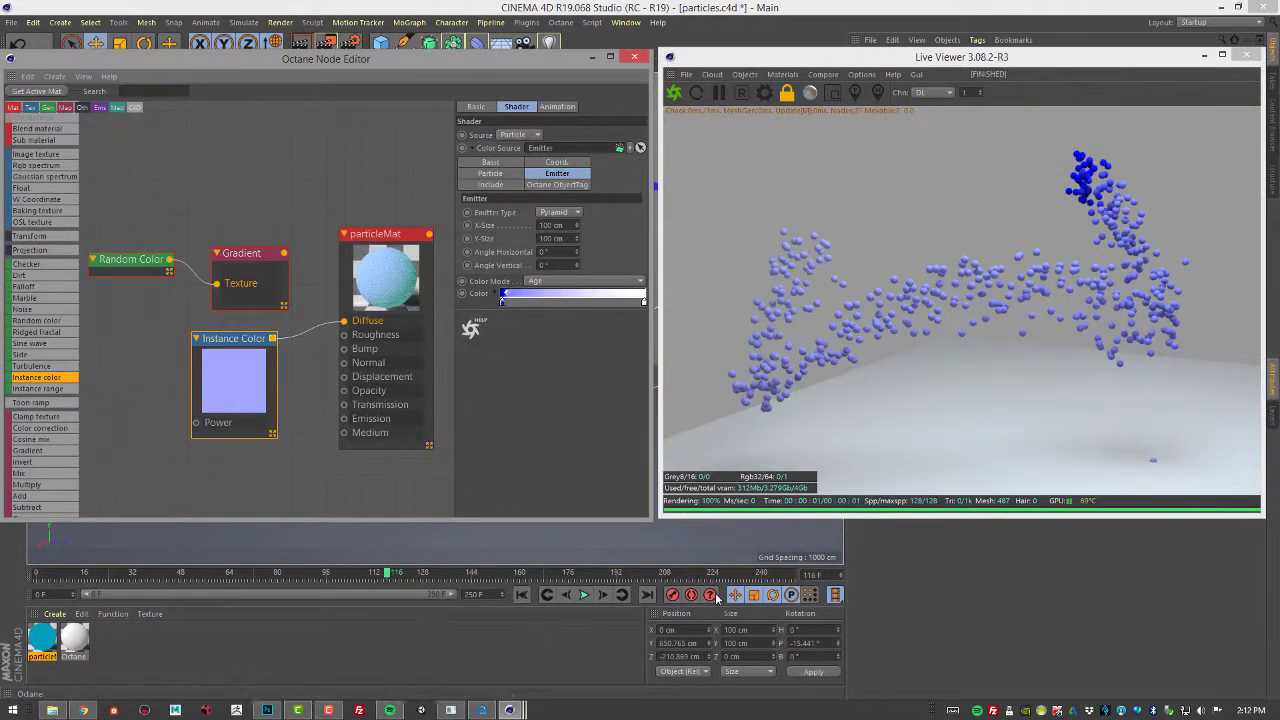
Step: Play the animation while moving the gradient's white knot closer to blue, then stop and slide it back toward the far end
click(584, 594)
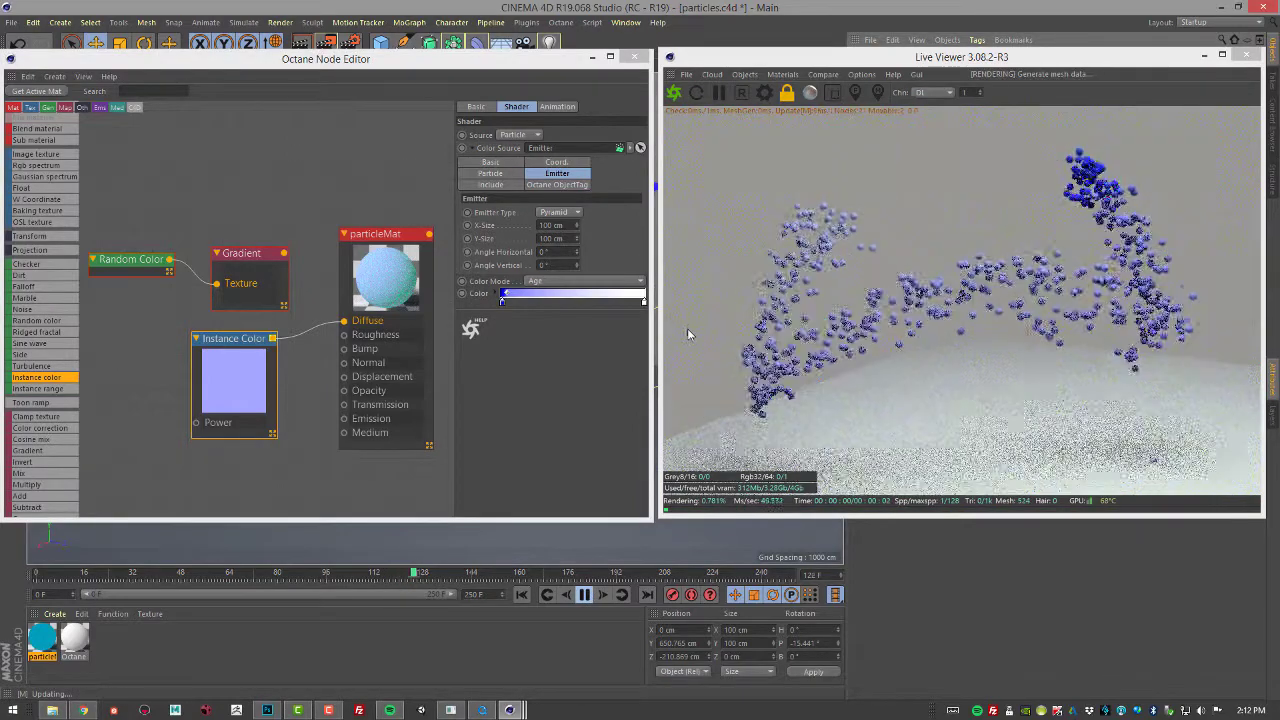
click(560, 303)
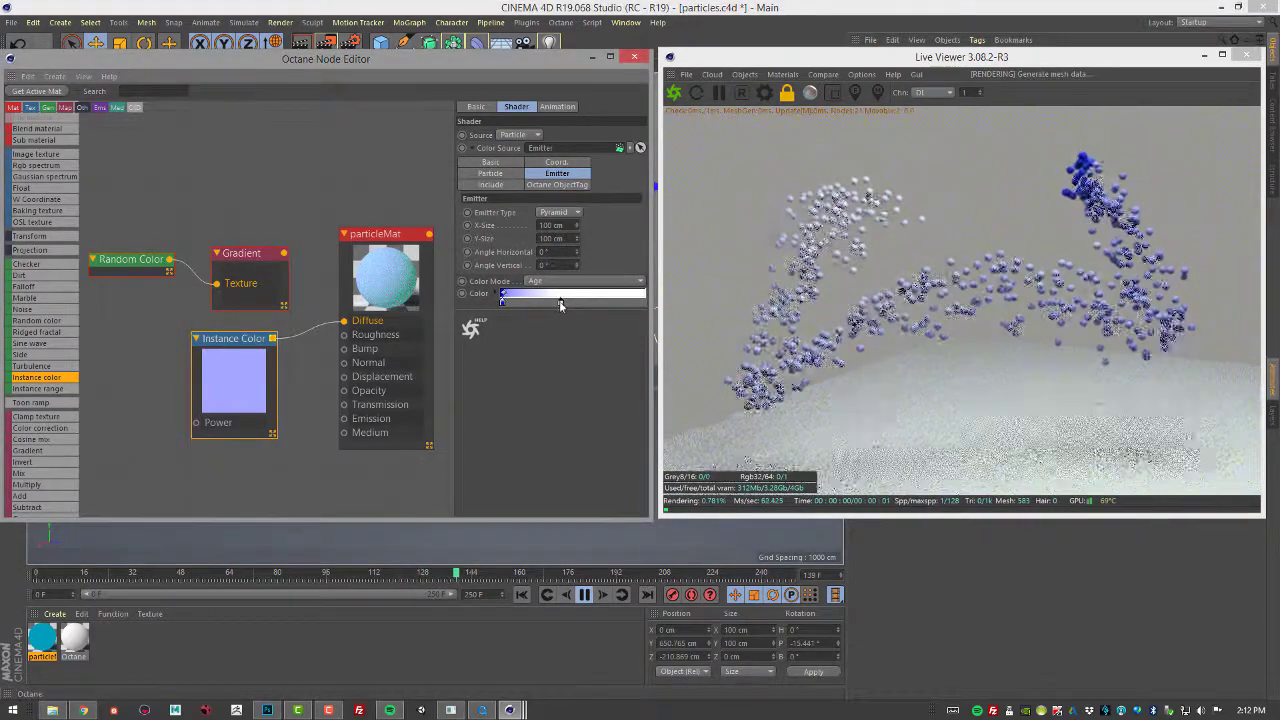
drag(560, 303, 527, 301)
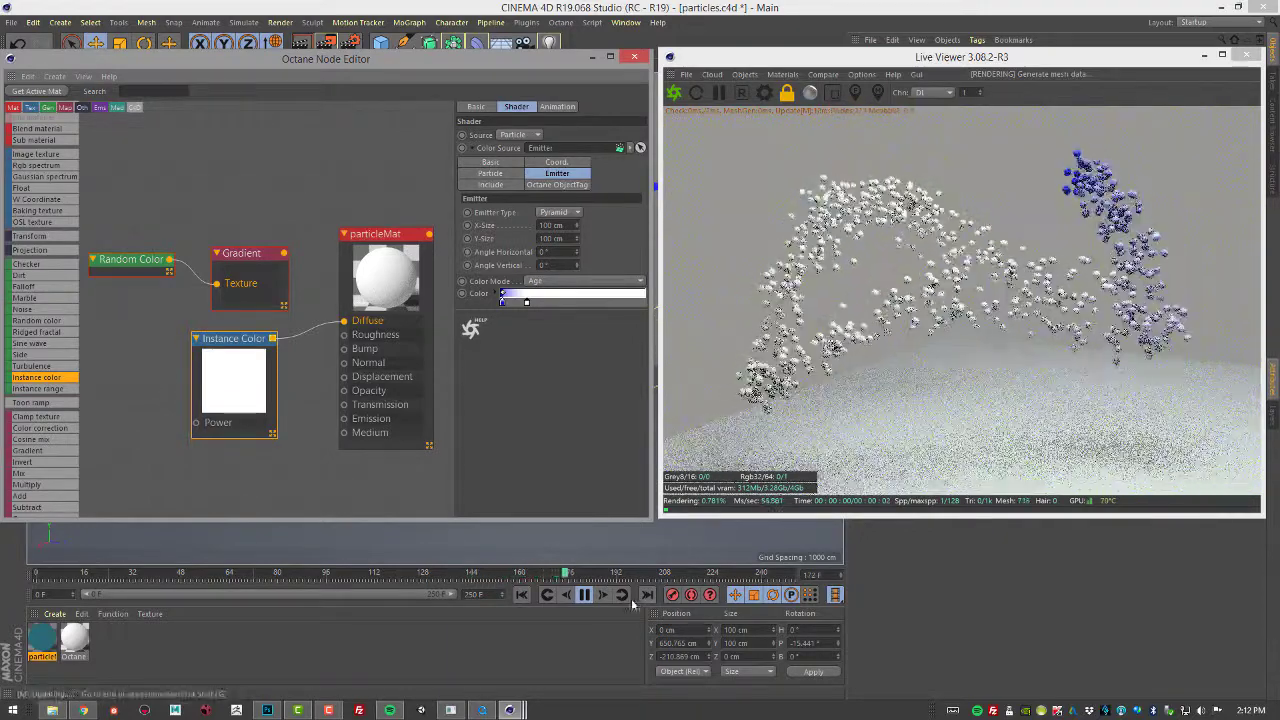
click(586, 595)
drag(527, 302, 644, 308)
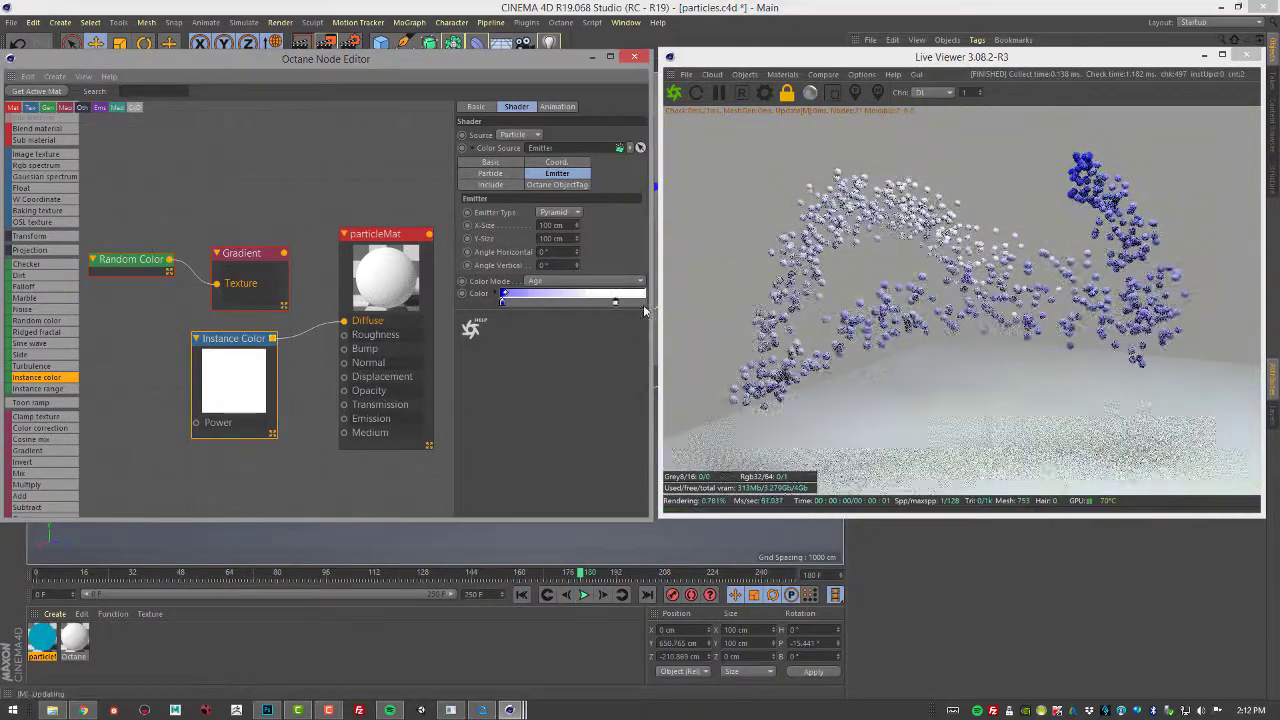
Step: Add a pure green knot near the middle of the age gradient, and move the white and blue knots closer to it
right_click(570, 303)
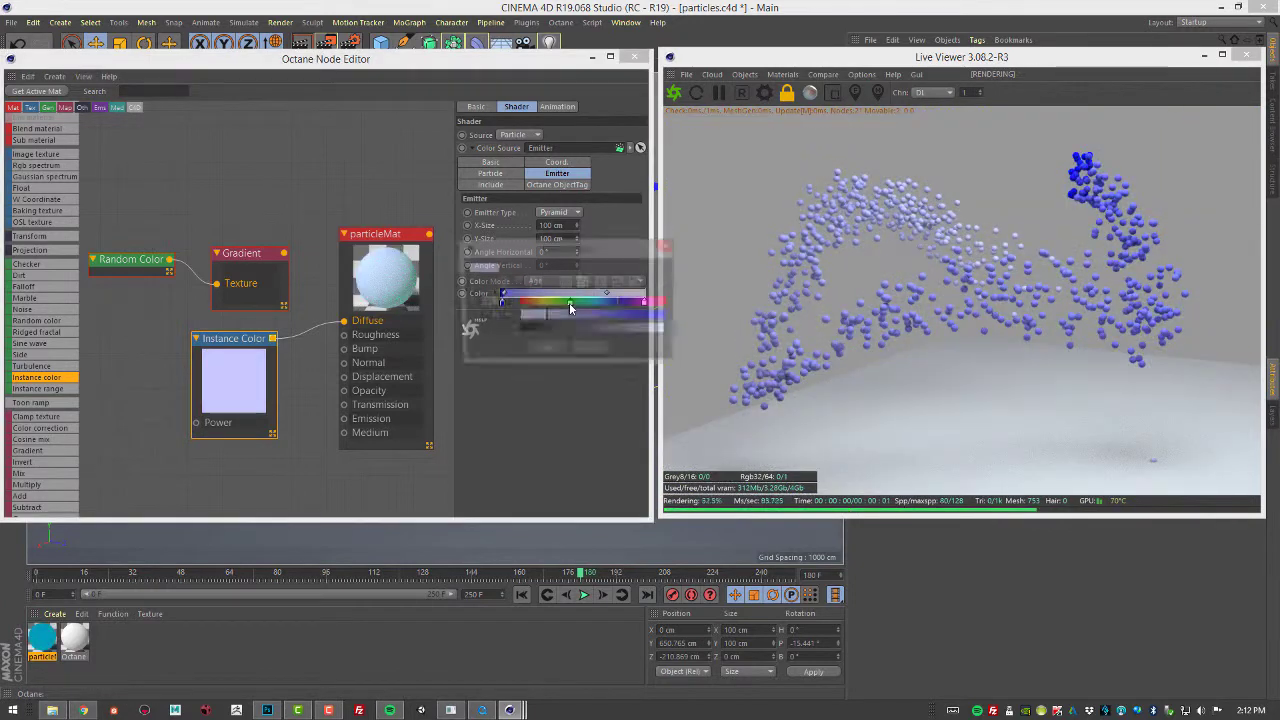
click(569, 302)
drag(612, 317, 674, 322)
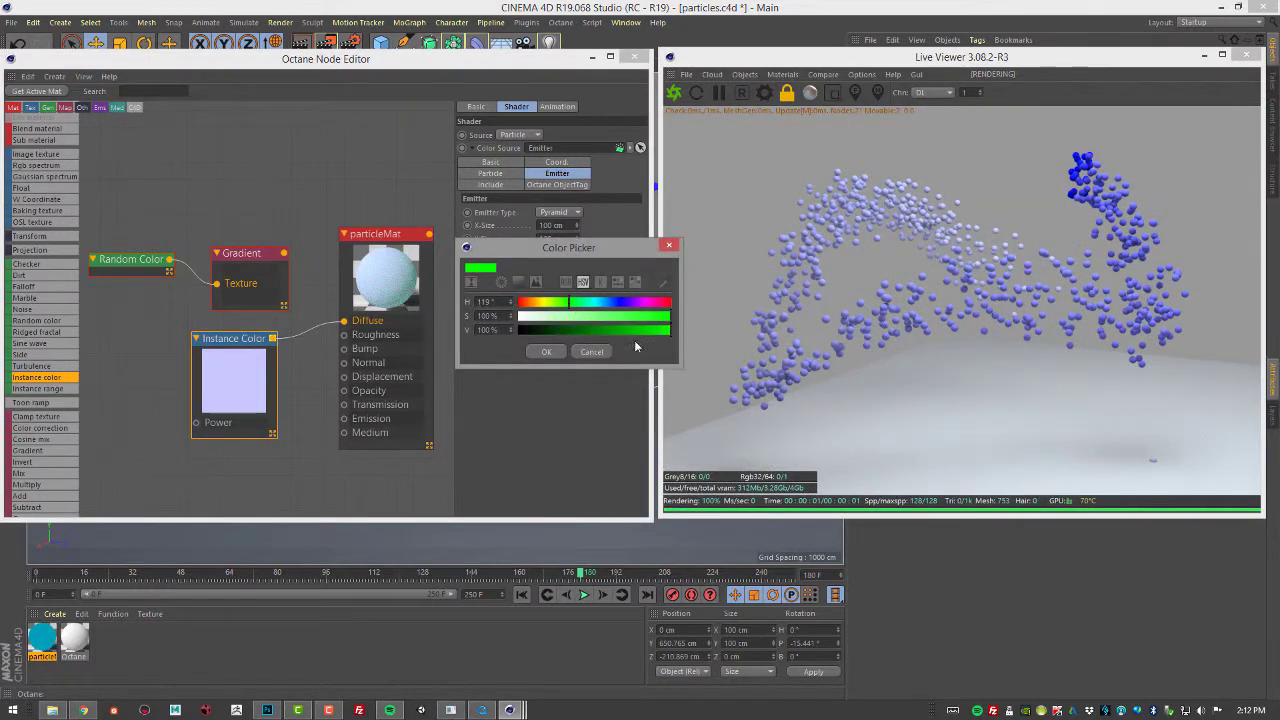
click(548, 352)
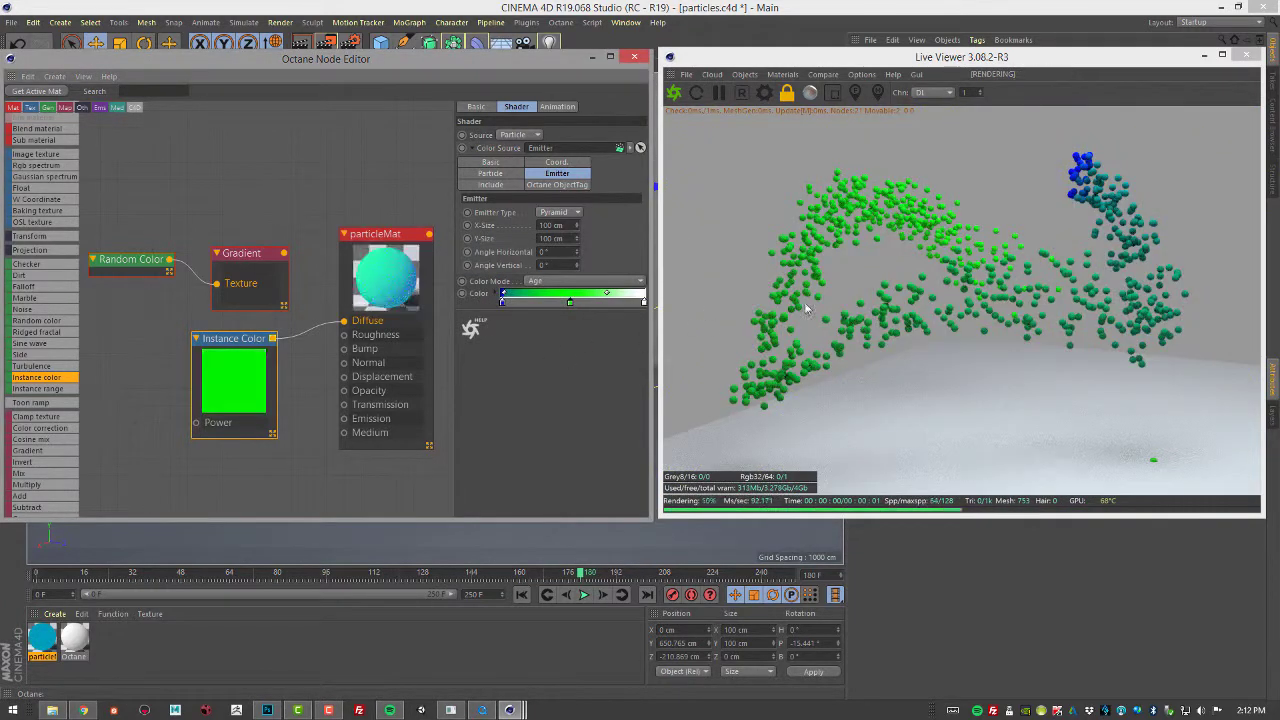
mouse_move(612, 297)
mouse_down()
mouse_move(578, 293)
mouse_move(621, 302)
mouse_move(593, 302)
mouse_up()
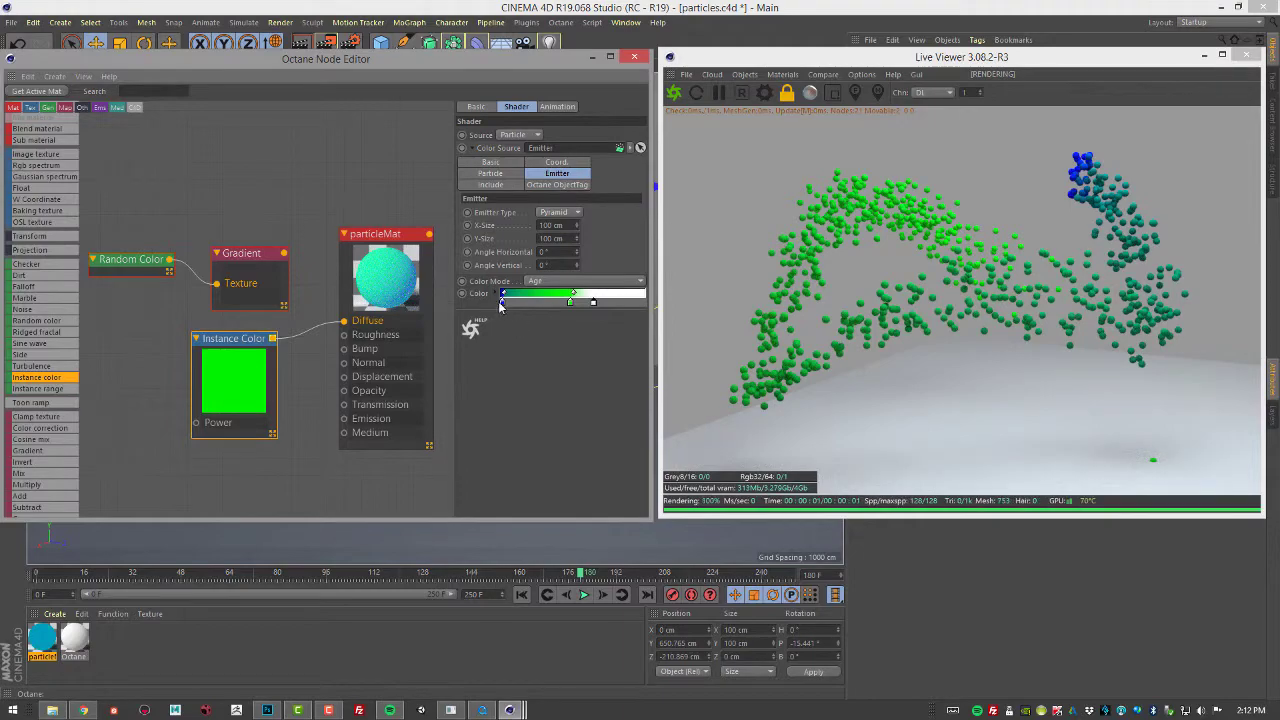
drag(498, 301, 531, 302)
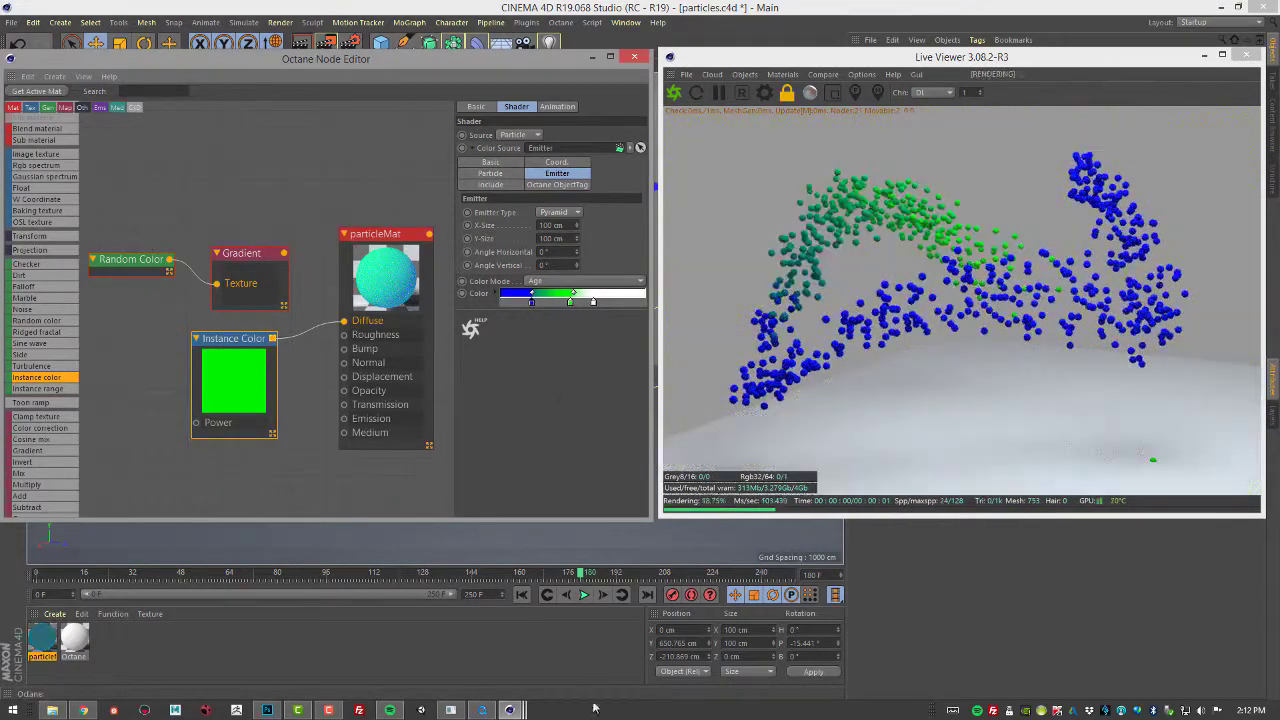
Step: Play the animation to preview the age-based particle colors, and look over the available color modes
click(584, 595)
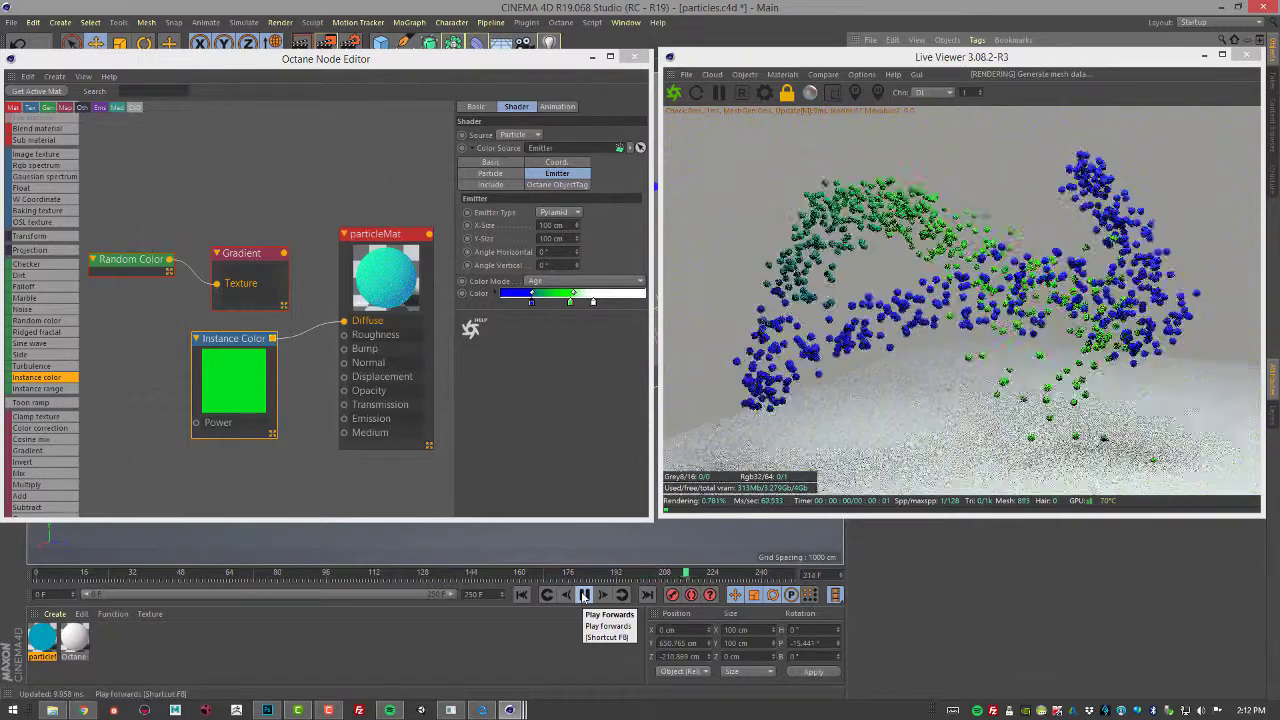
click(584, 595)
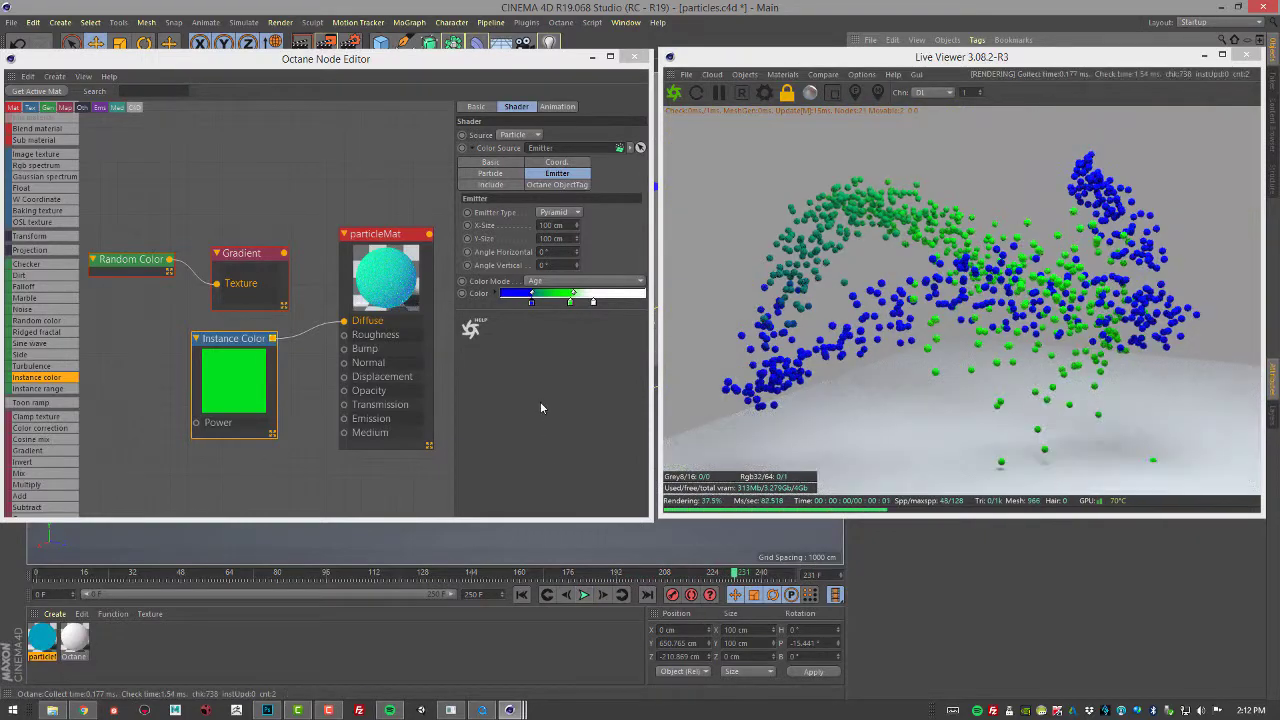
click(566, 282)
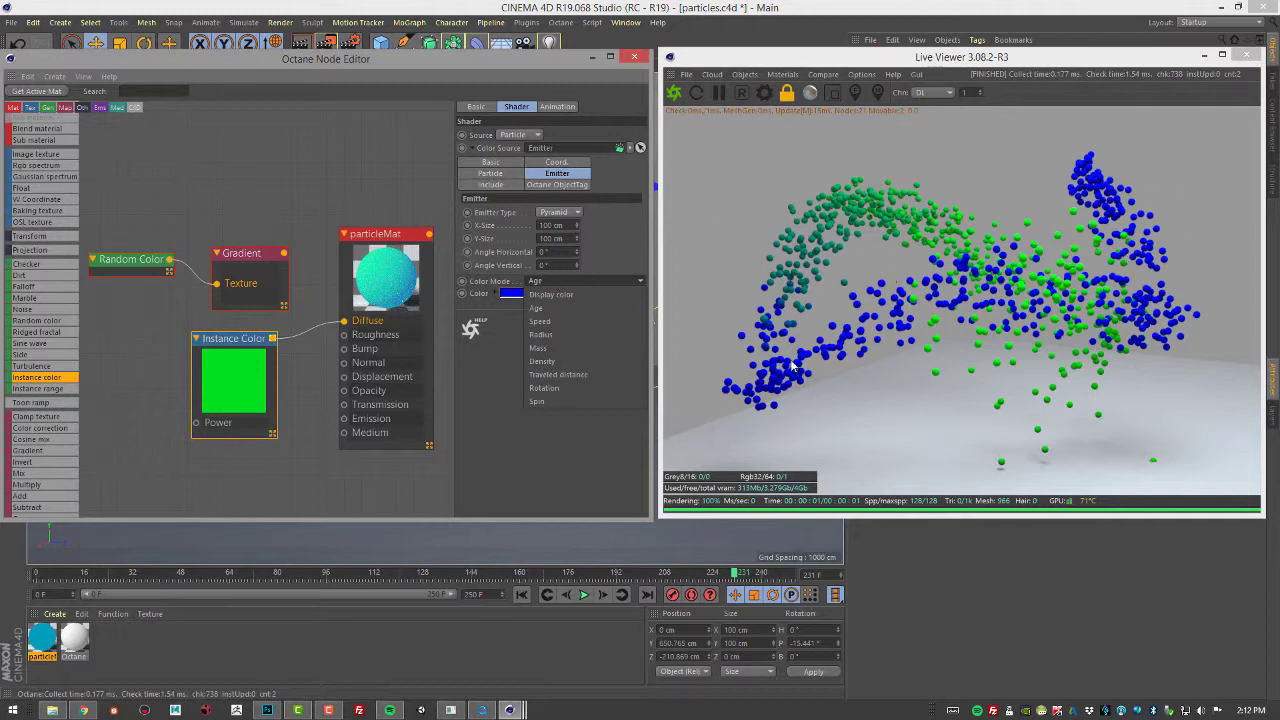
click(575, 435)
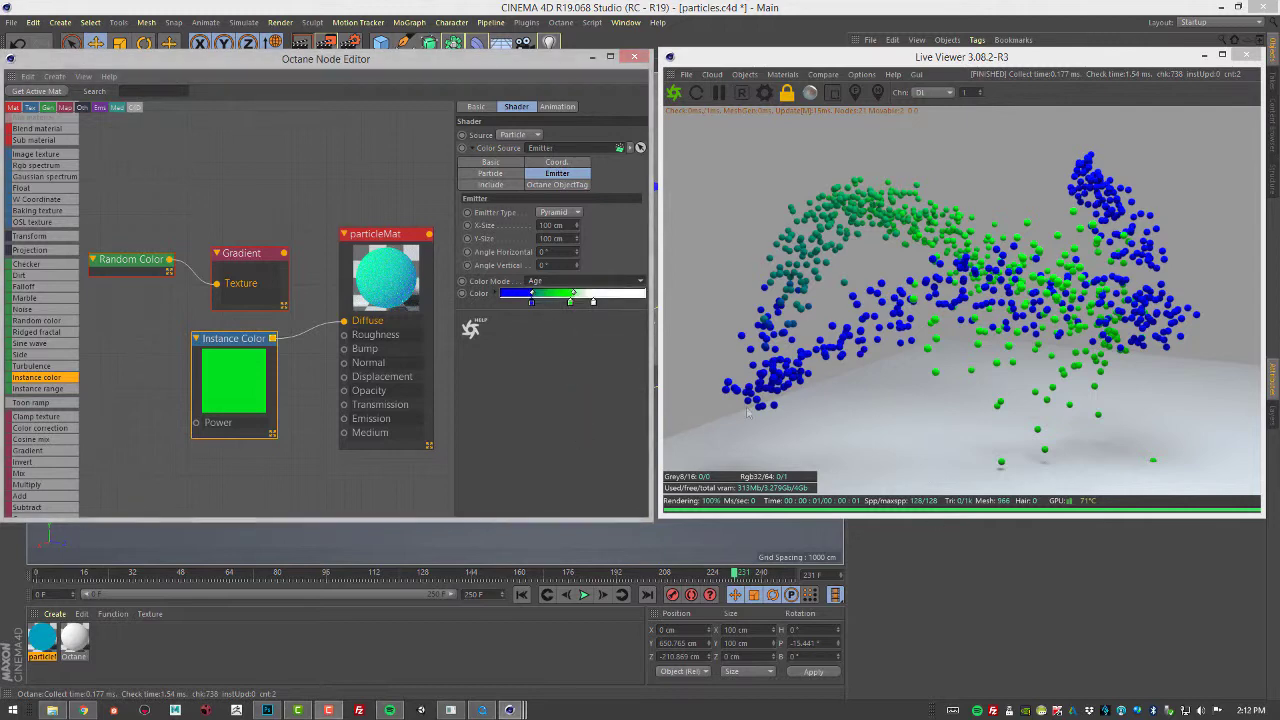
Step: Add an Instance Range node, connect it to particleMat's Diffuse channel in place of Instance Color, and play the animation to preview it
drag(217, 340, 118, 295)
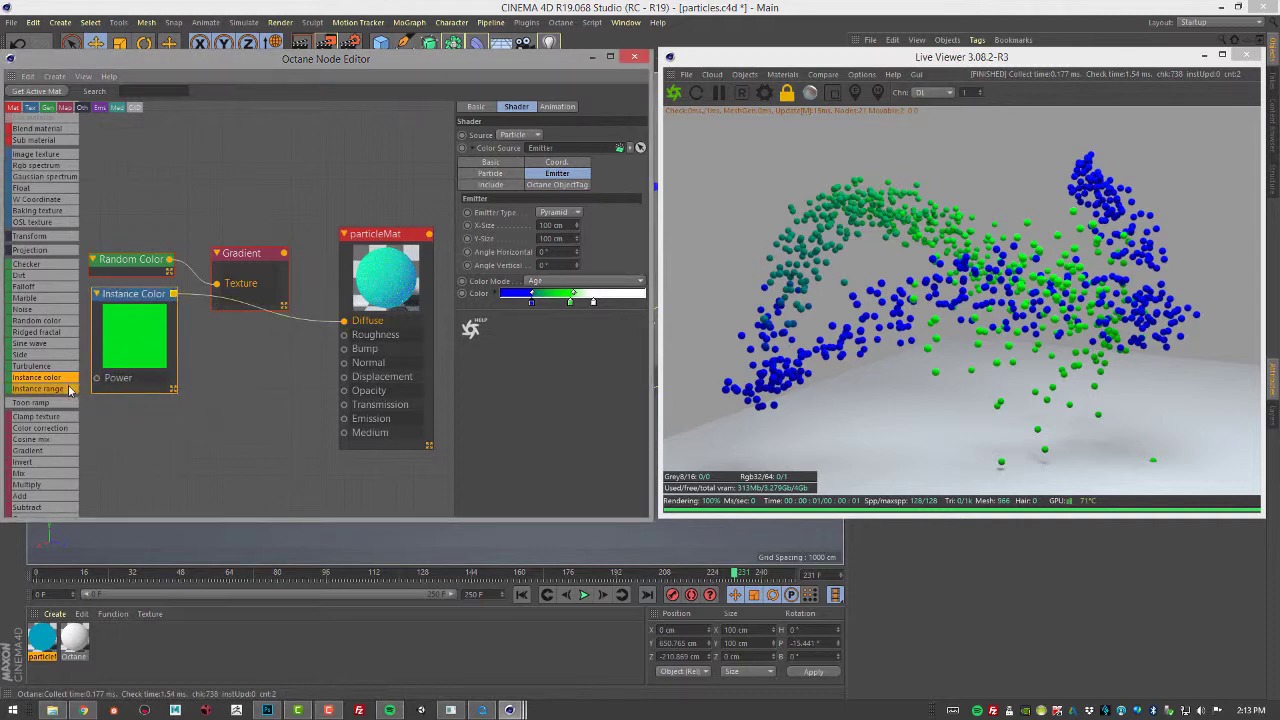
drag(60, 390, 228, 352)
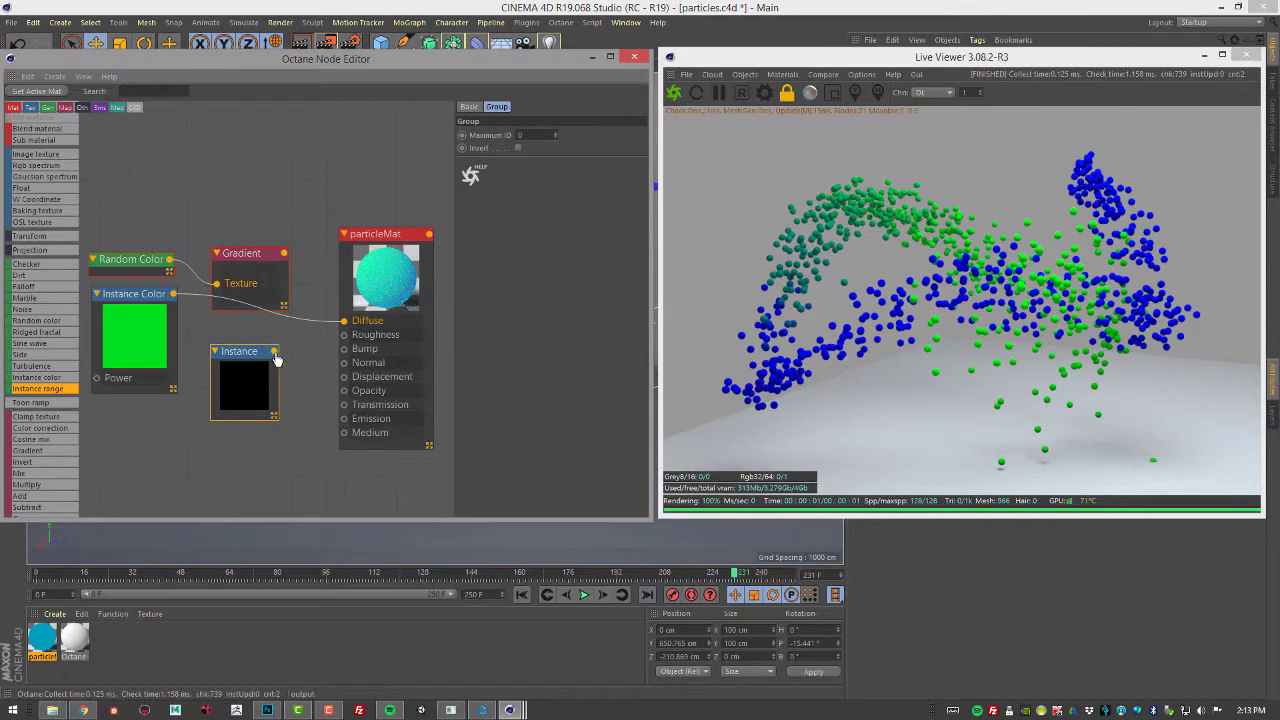
drag(346, 327, 345, 322)
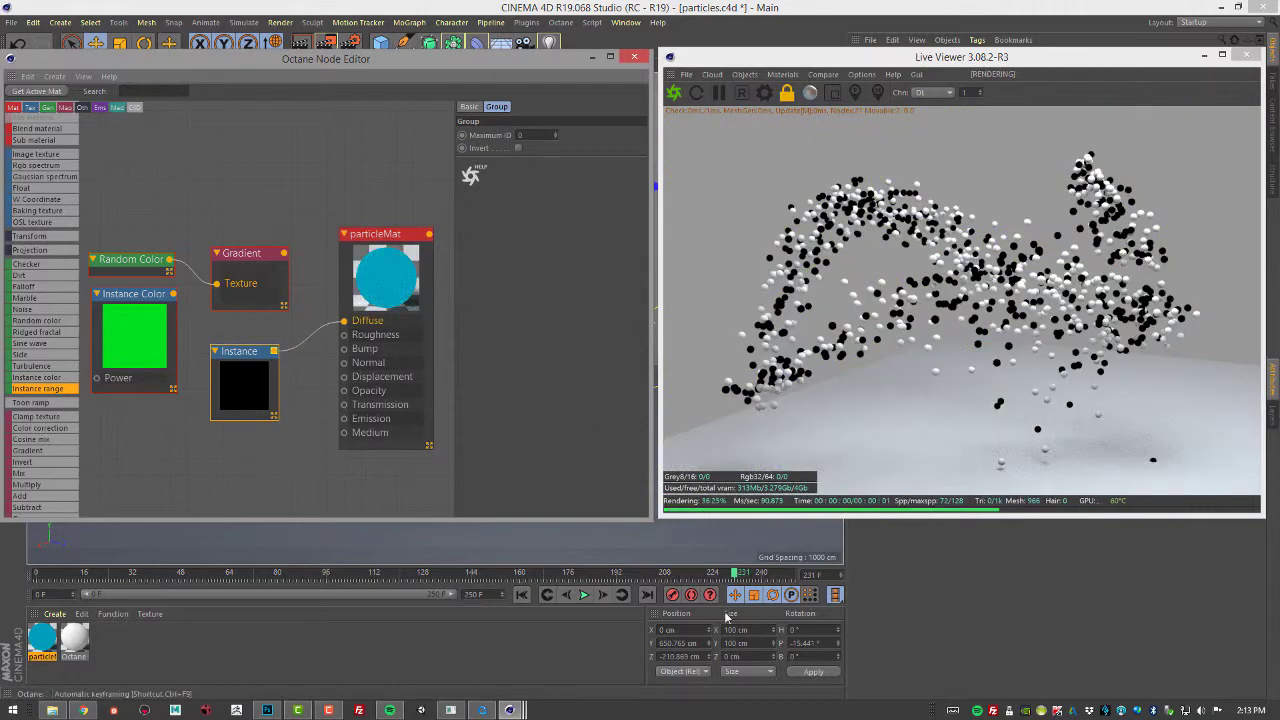
click(585, 595)
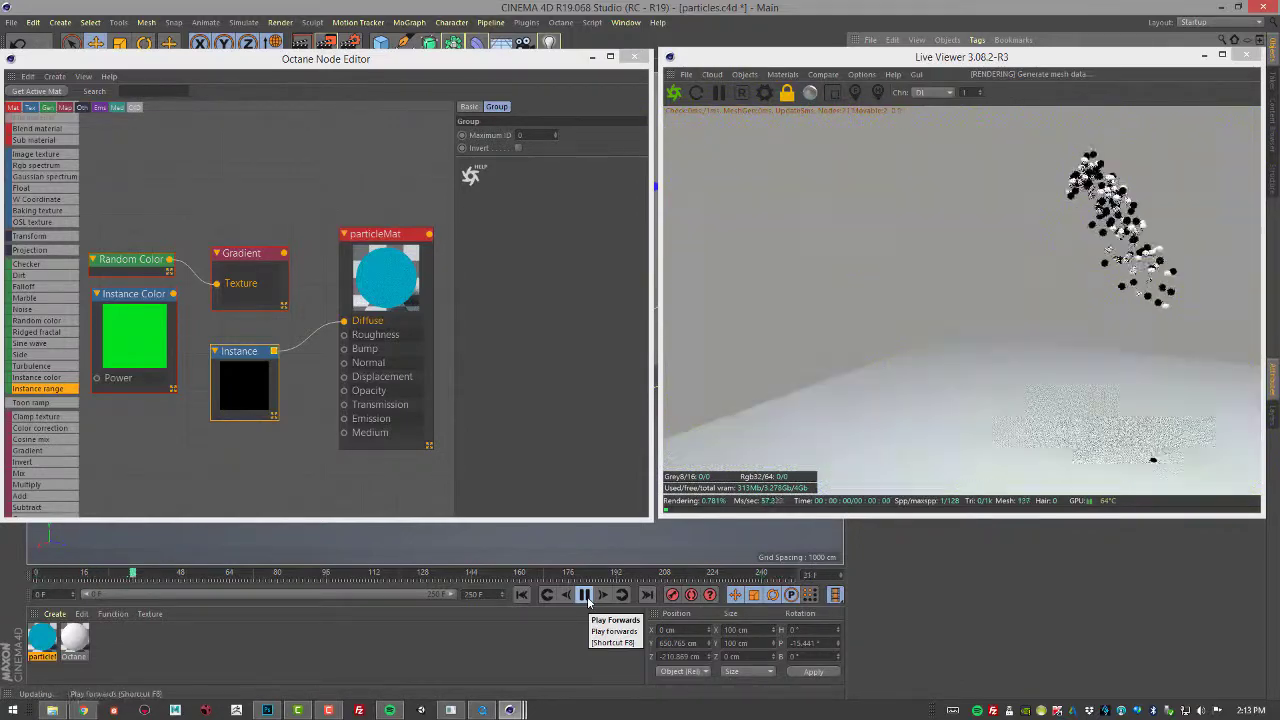
click(586, 595)
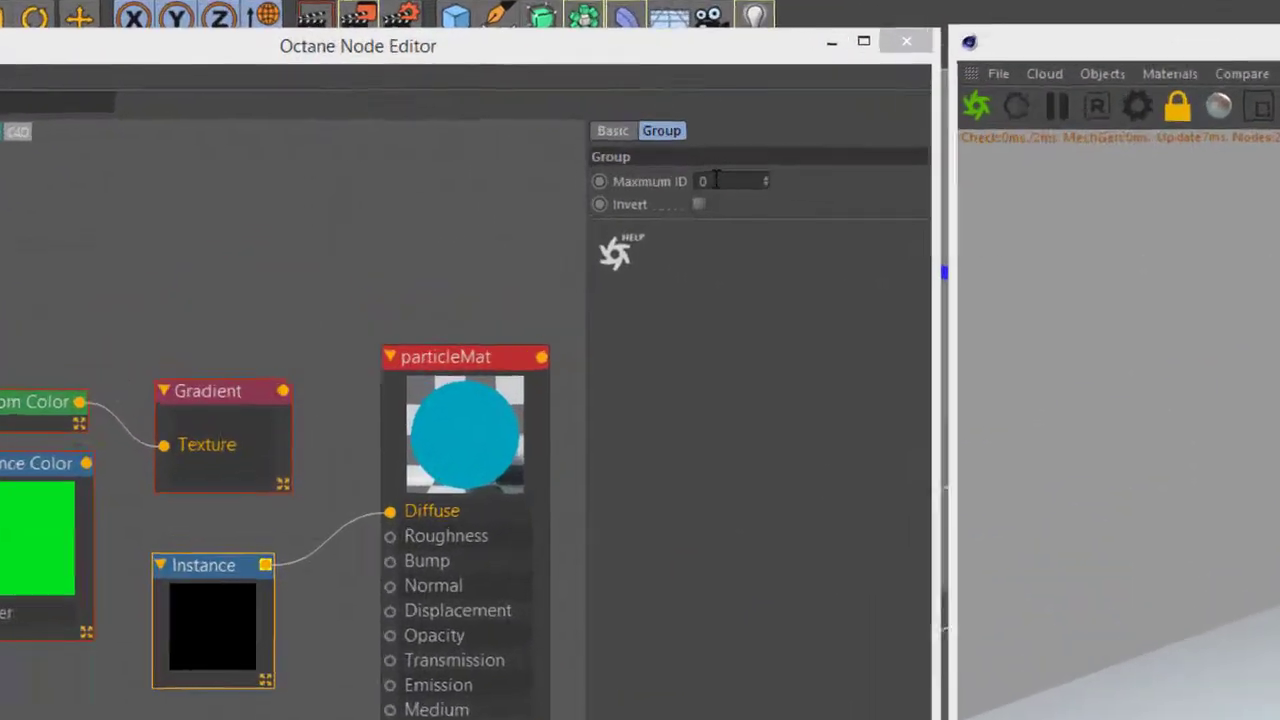
Step: Try Maximum ID values of 5 and 100 on the Instance Range node, and play the animation to check the shading
drag(525, 135, 476, 134)
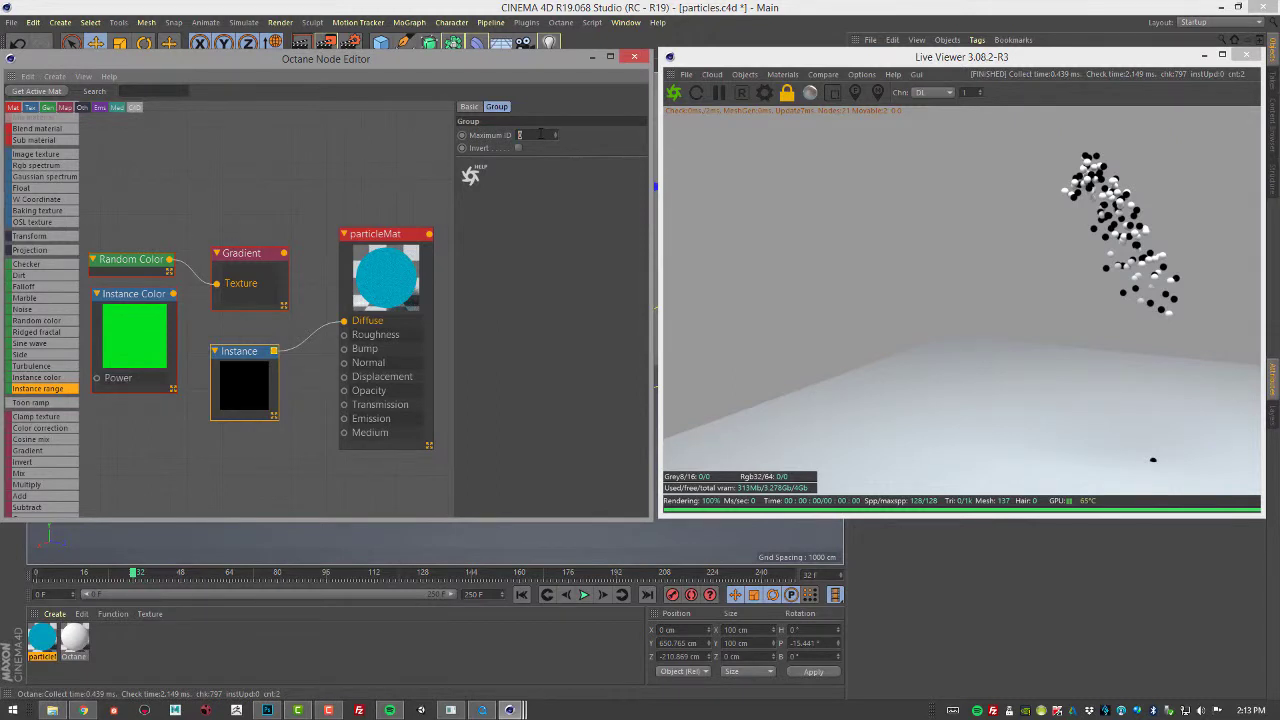
key(Return)
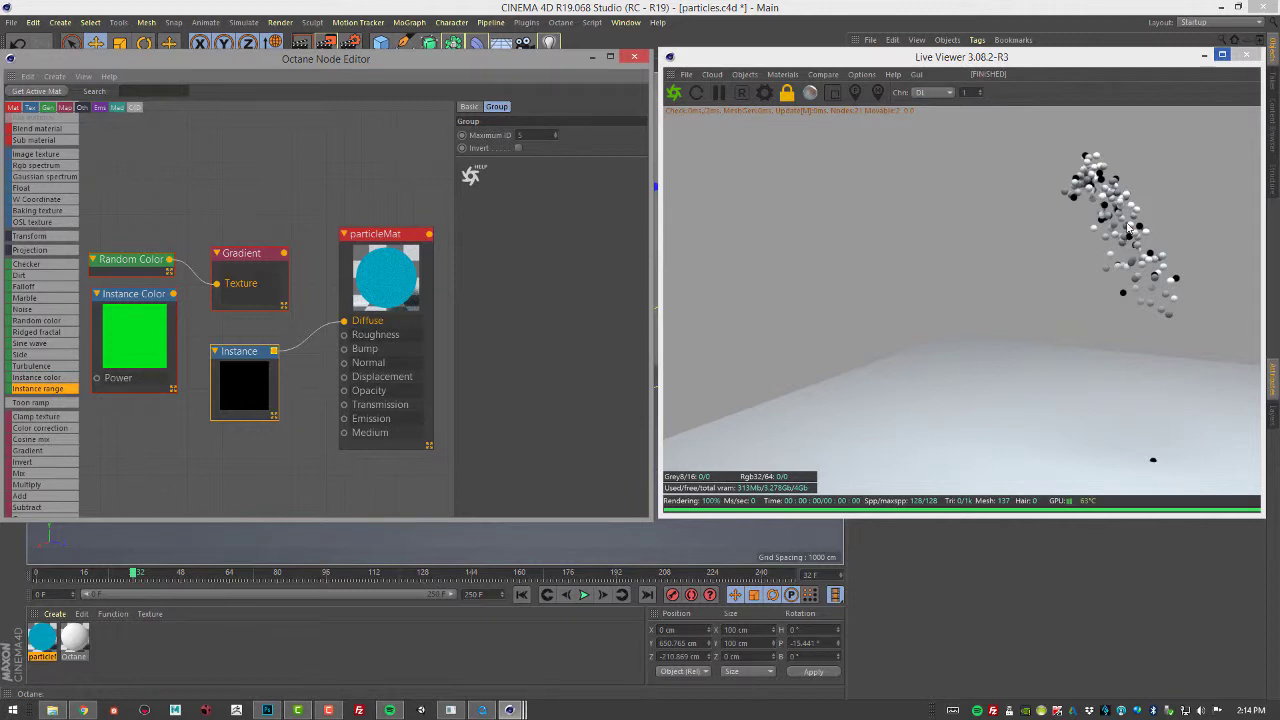
click(530, 135)
text(100)
key(Return)
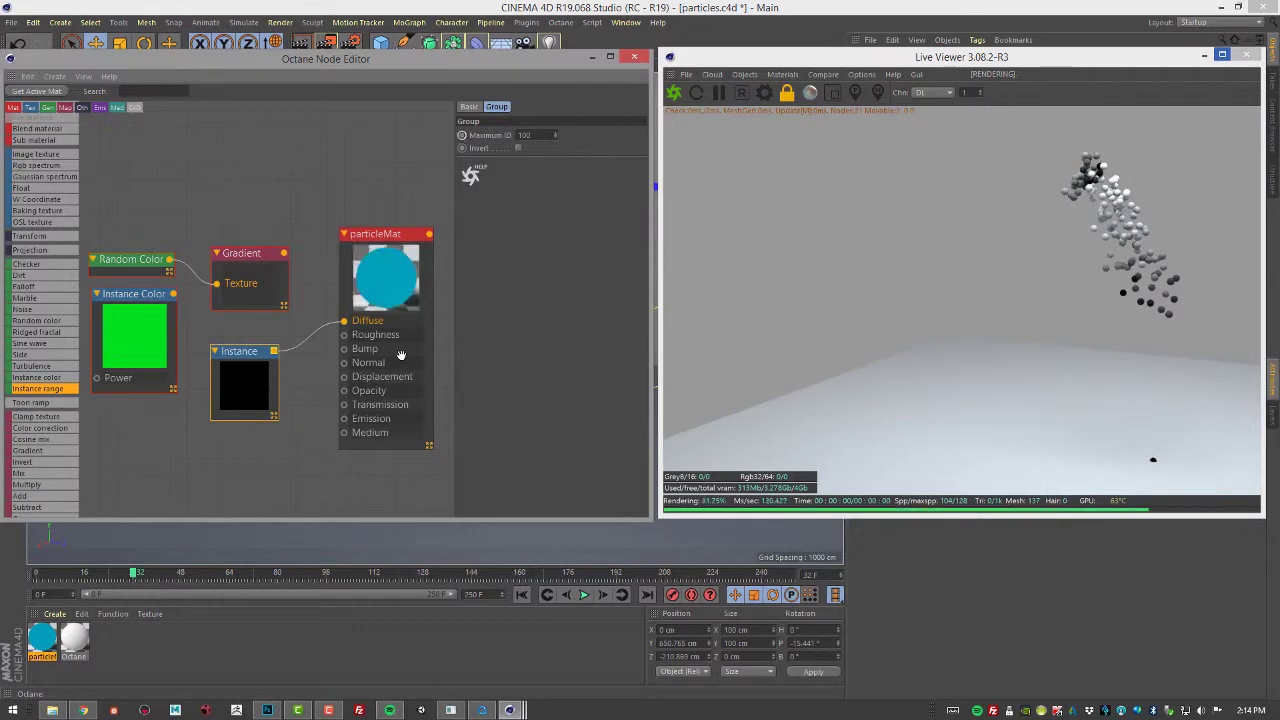
click(585, 596)
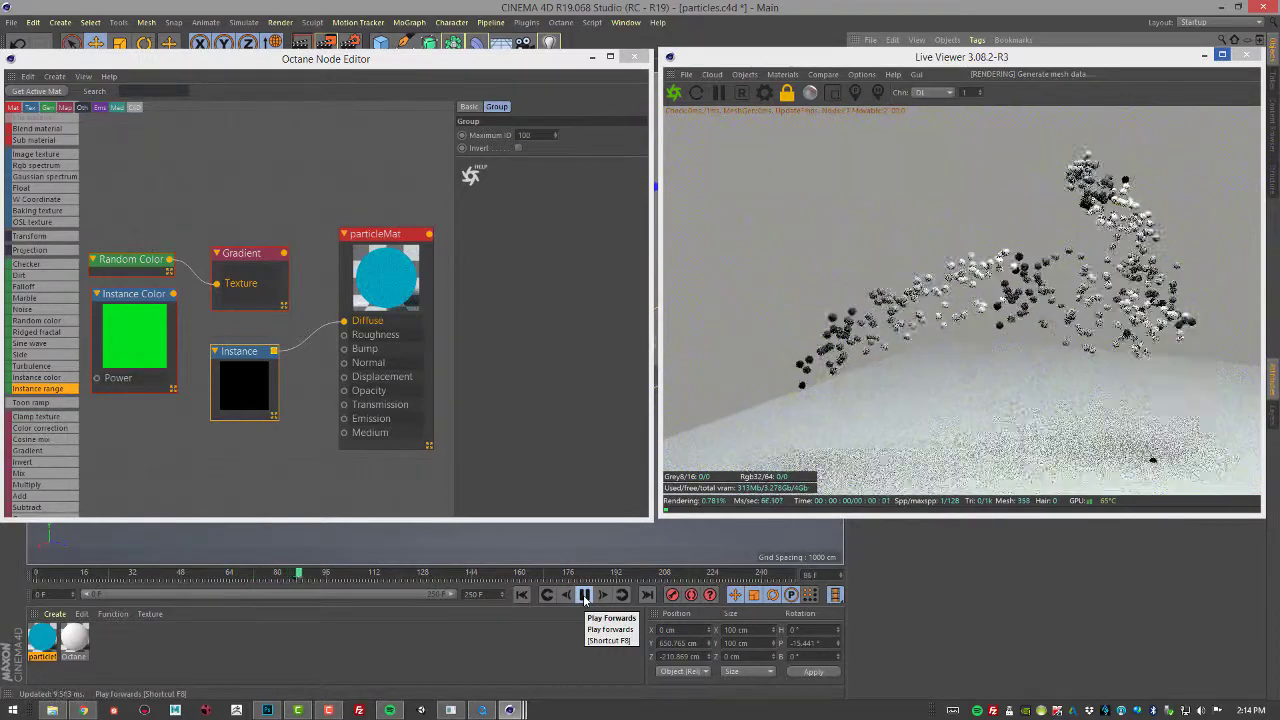
click(585, 596)
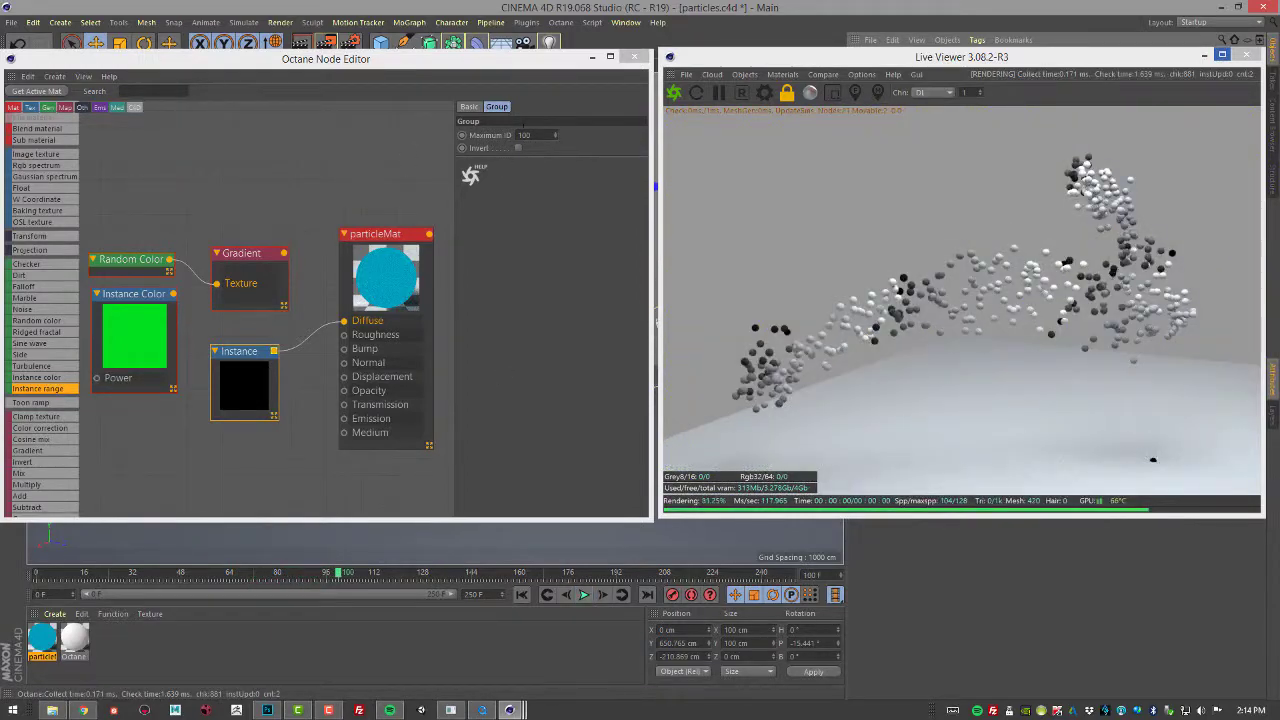
Step: Set the Instance Range node's Maximum ID to 1000 and play the animation to preview the black-to-white ramp
click(522, 135)
text(1000)
key(Return)
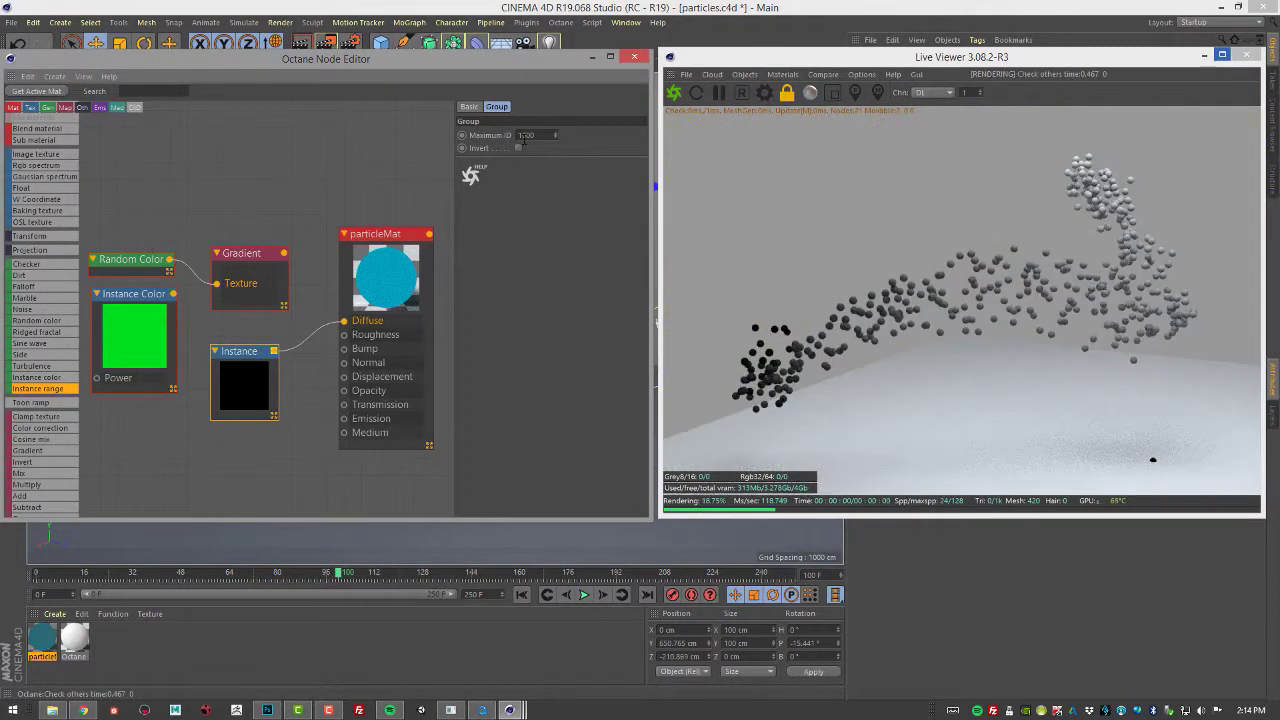
click(586, 596)
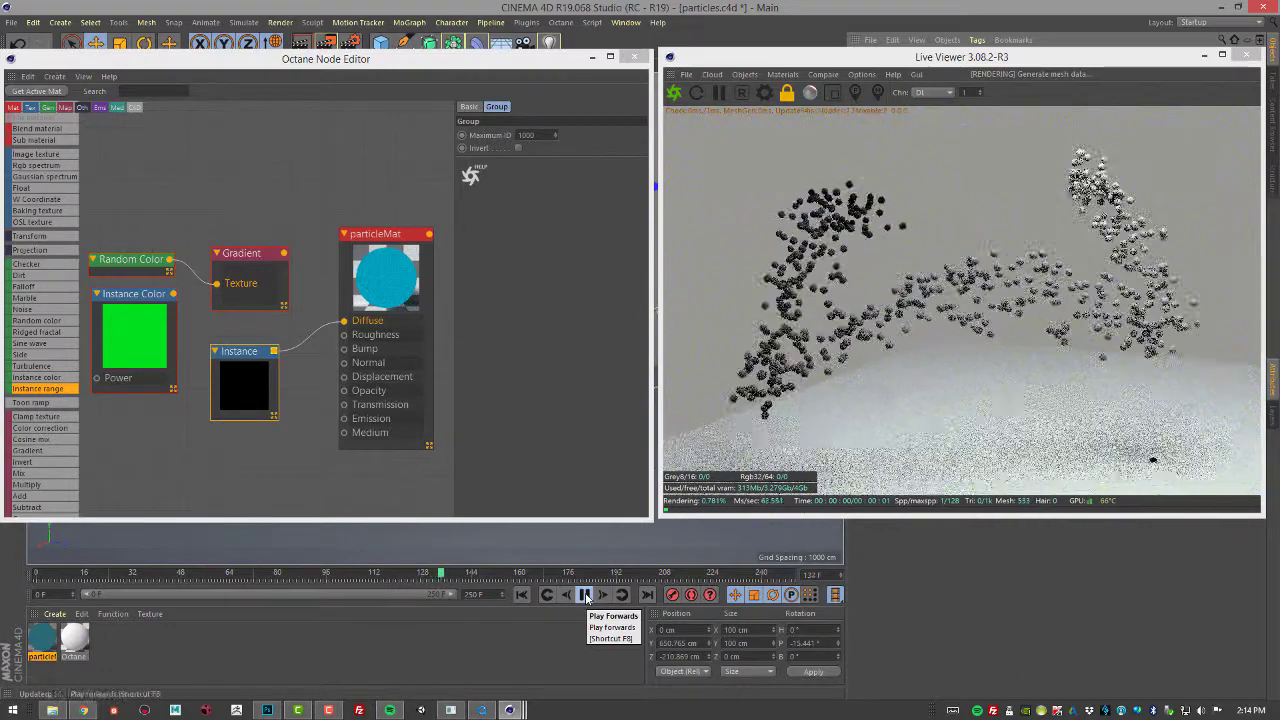
click(586, 596)
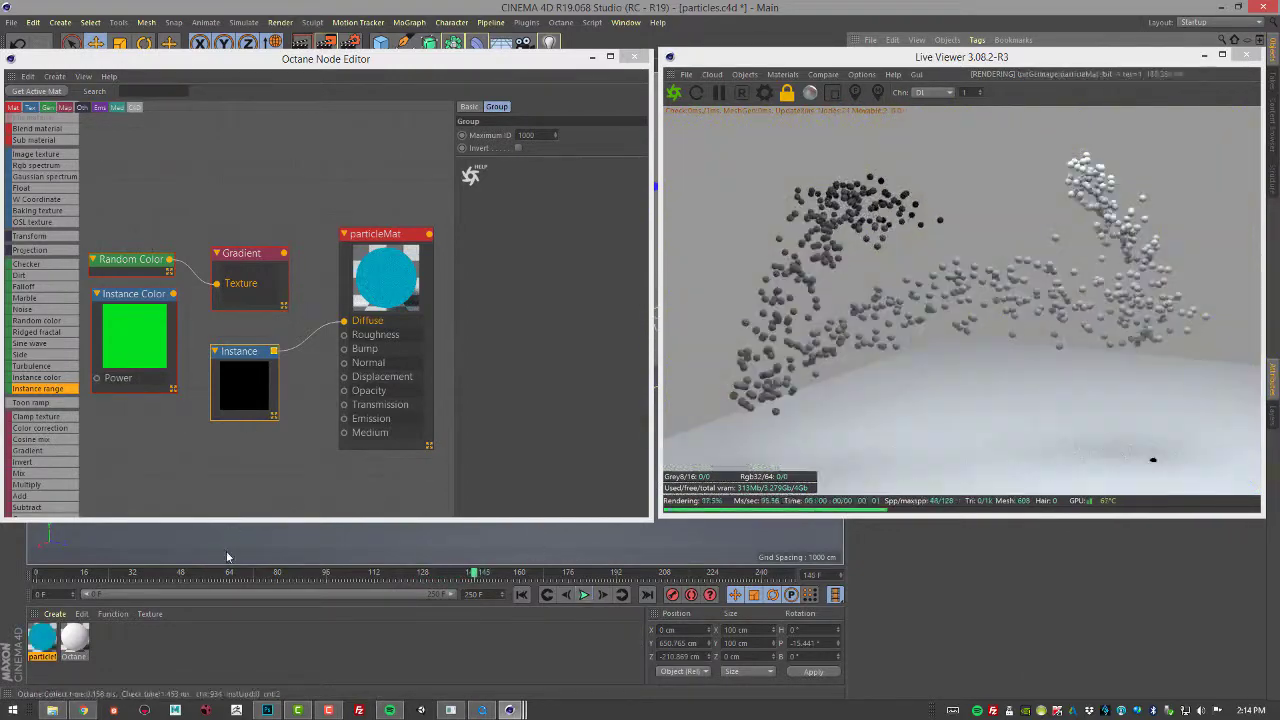
Step: Rearrange the nodes, connecting the Gradient to particleMat's Diffuse channel and the Instance Range node to the Gradient's Texture input
middle_drag(257, 462, 300, 435)
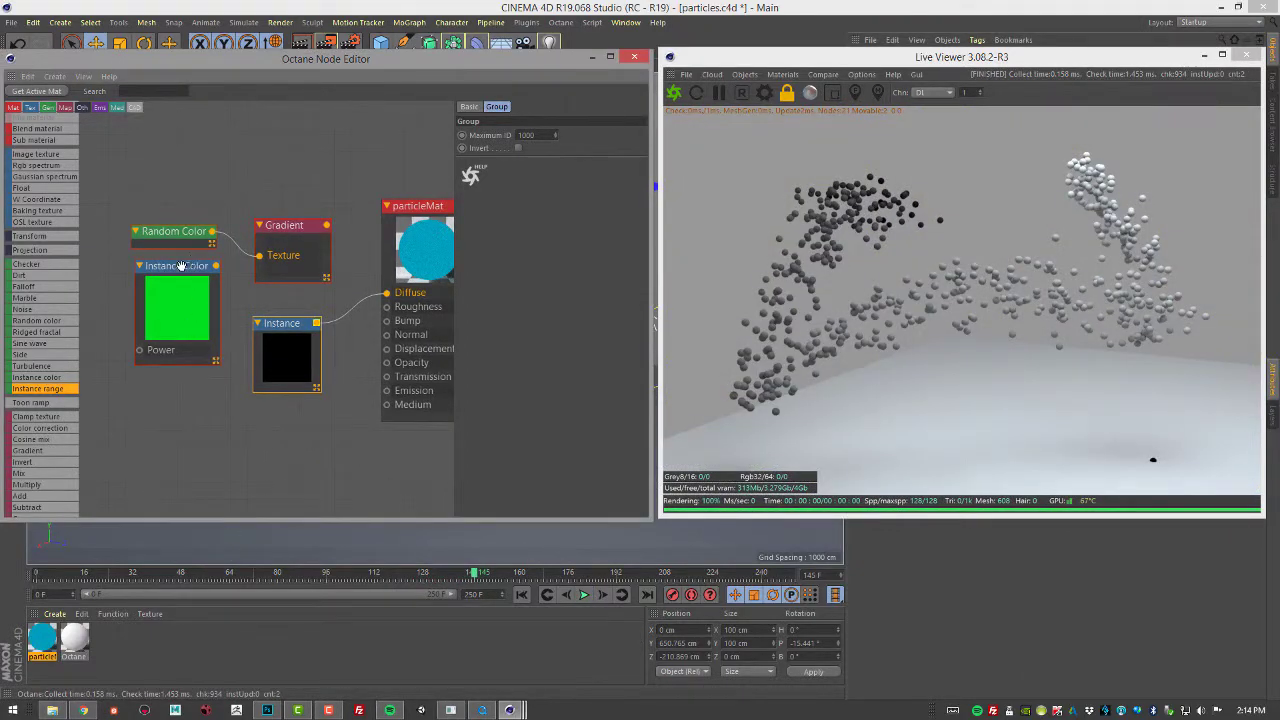
drag(180, 266, 112, 332)
drag(285, 324, 215, 336)
drag(283, 226, 387, 293)
click(219, 337)
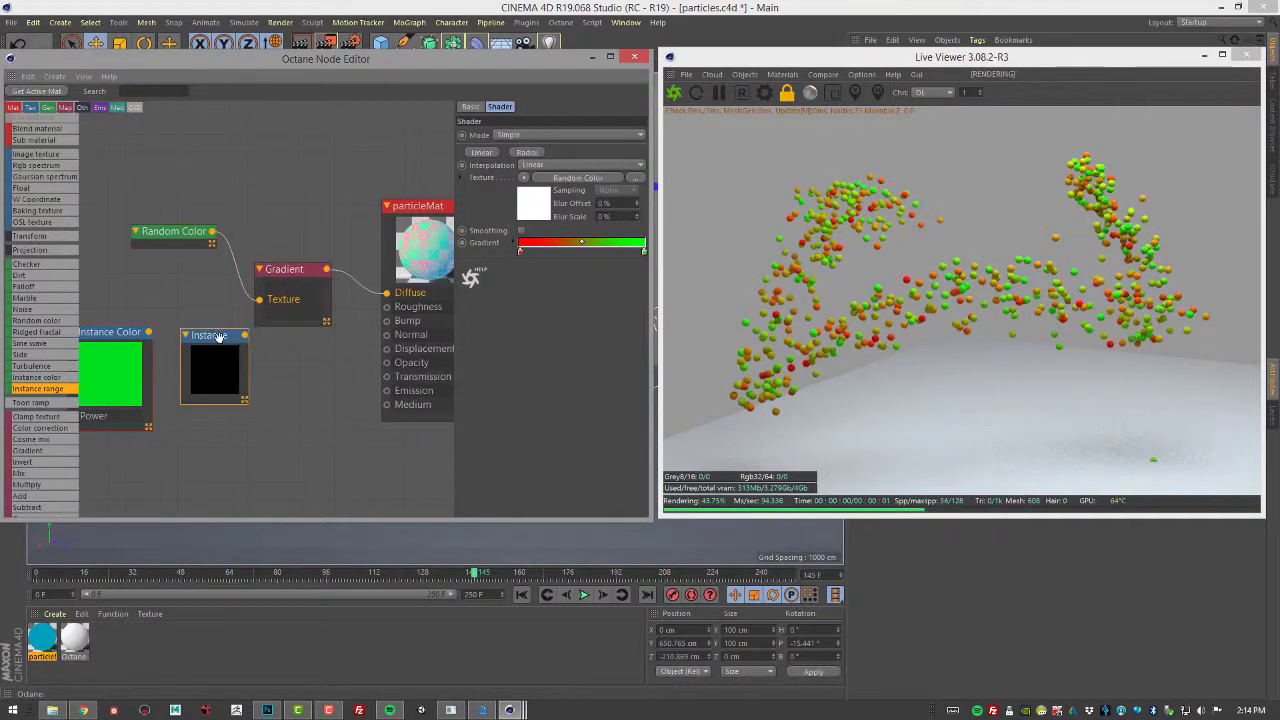
drag(219, 337, 259, 299)
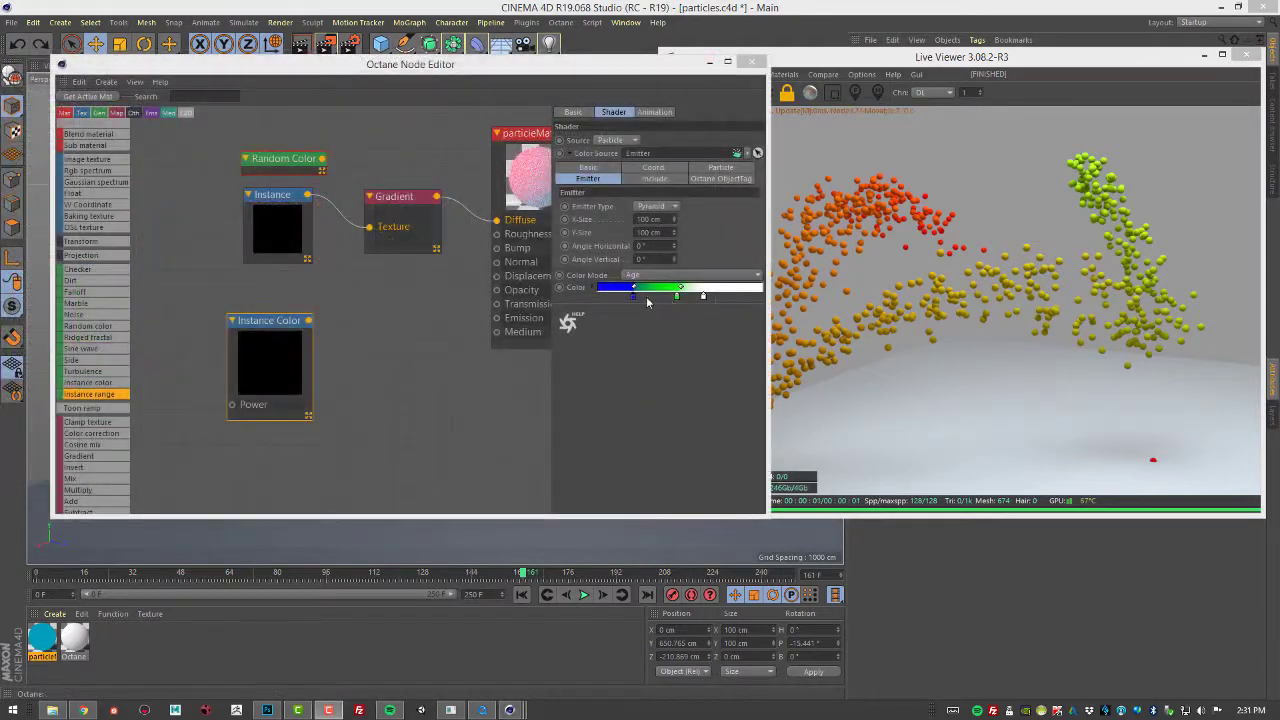
Step: Connect the Instance Color node to particleMat's Diffuse channel in place of the Gradient, and space the nodes apart
drag(272, 322, 378, 312)
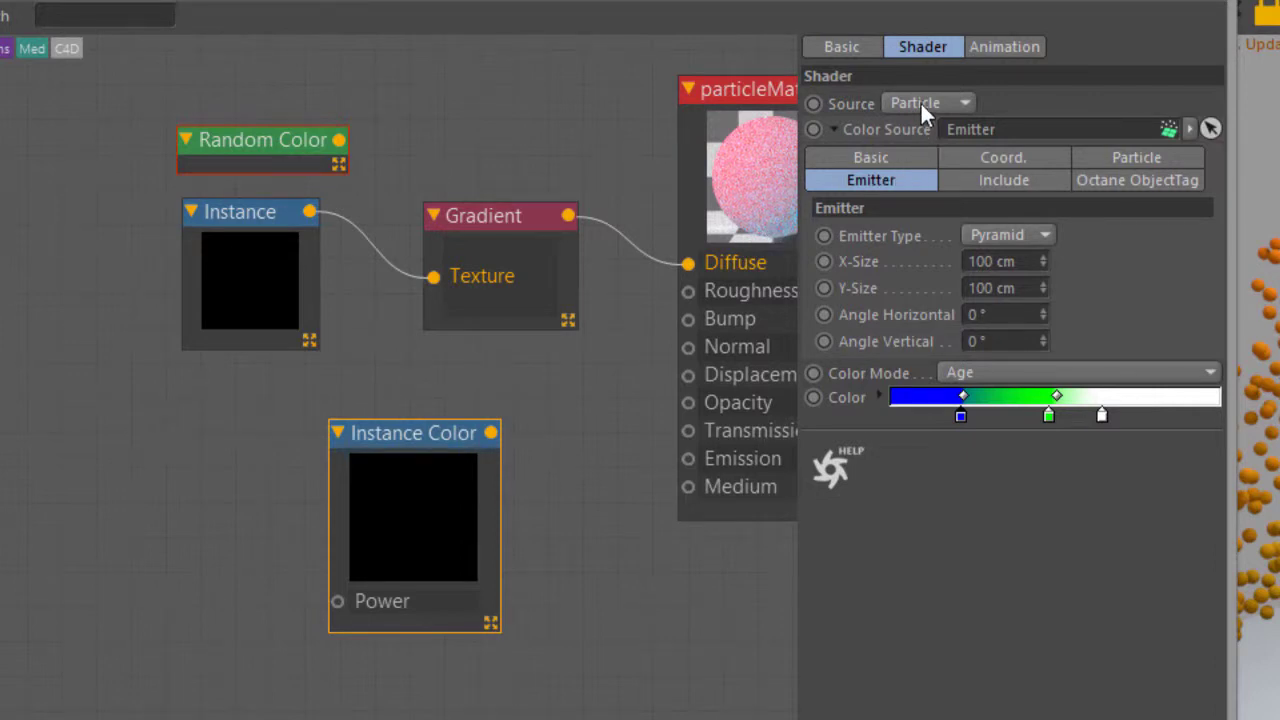
drag(491, 433, 688, 264)
drag(509, 230, 485, 181)
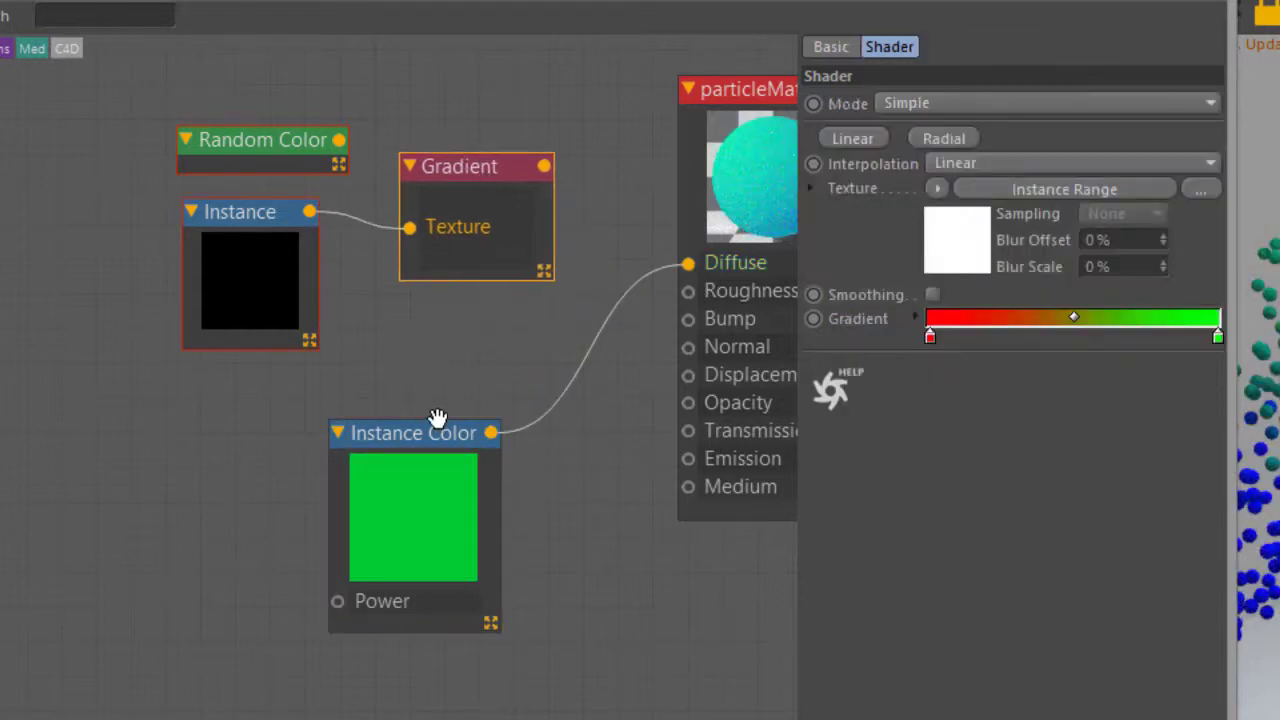
drag(443, 463, 458, 485)
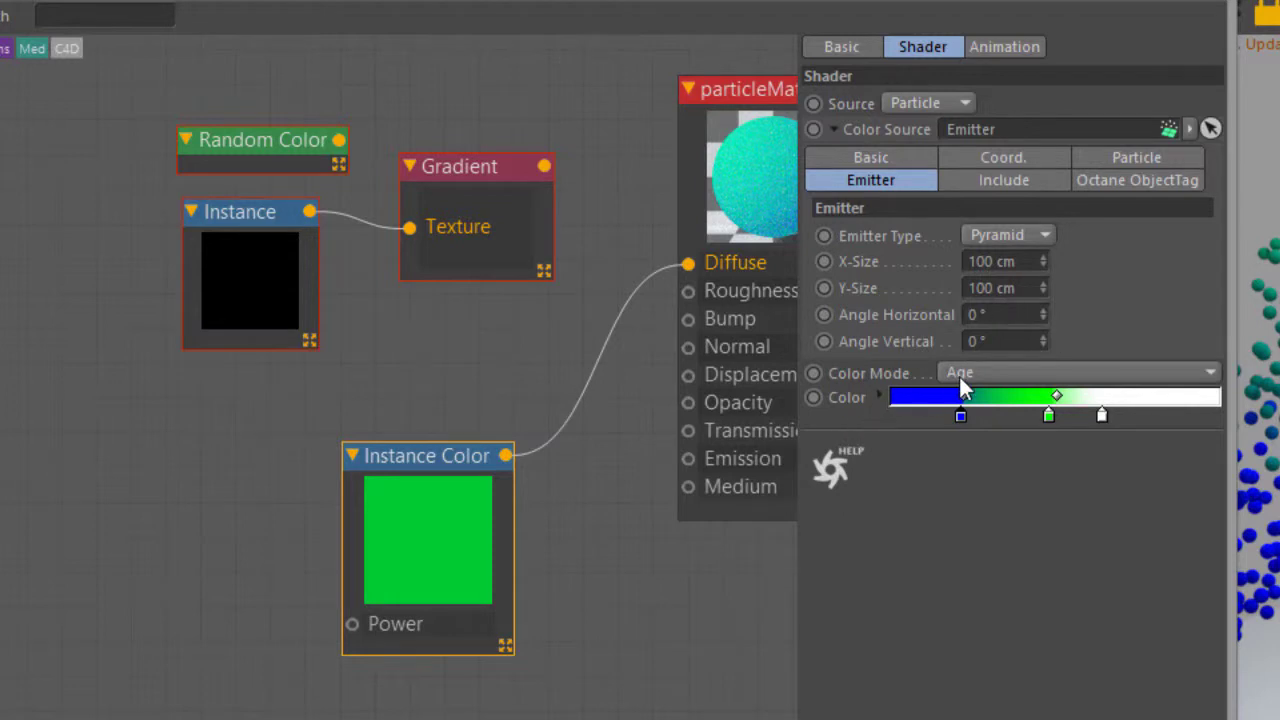
Step: Set the Instance Color node's source to File and load color_grid.png, copying the image to the project location
click(930, 103)
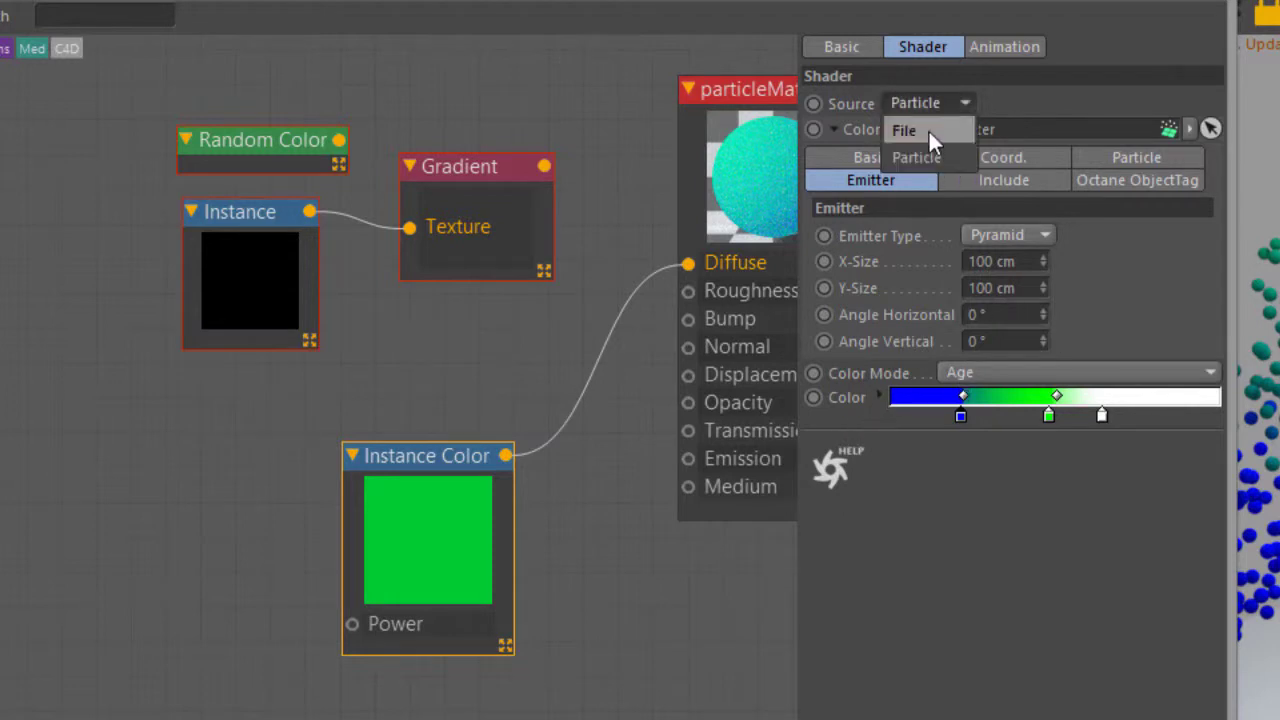
click(928, 129)
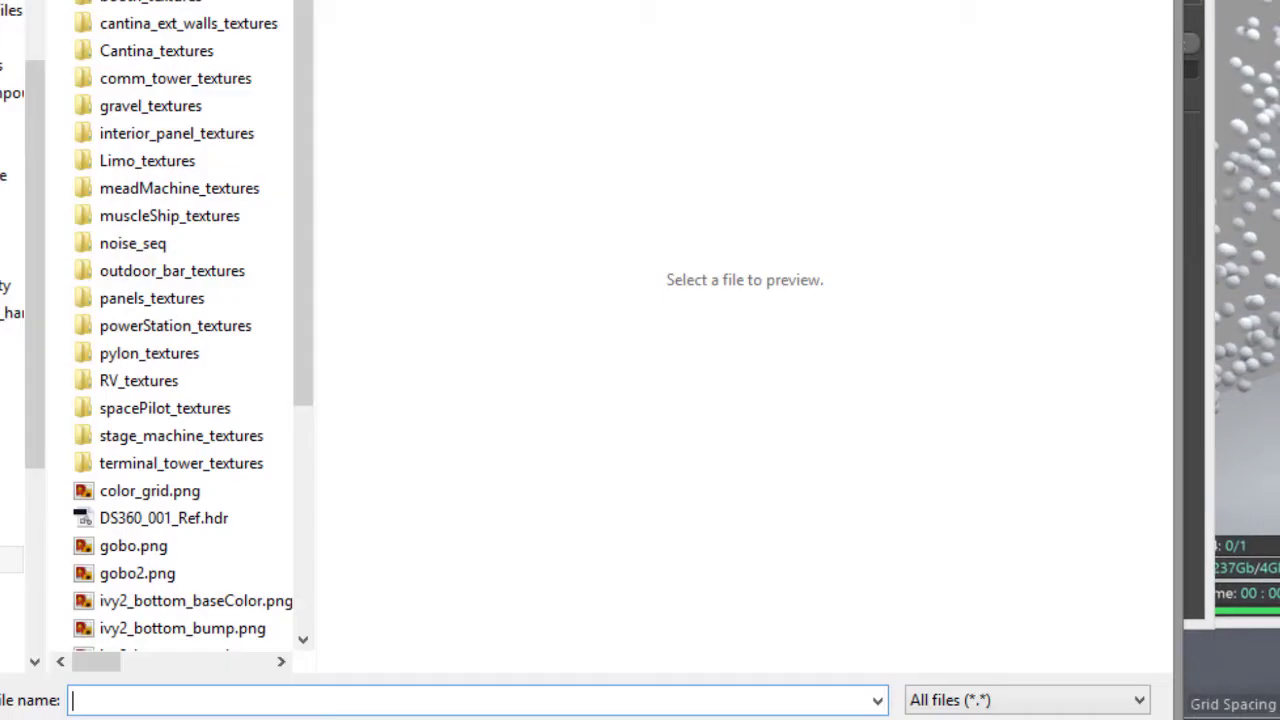
click(198, 491)
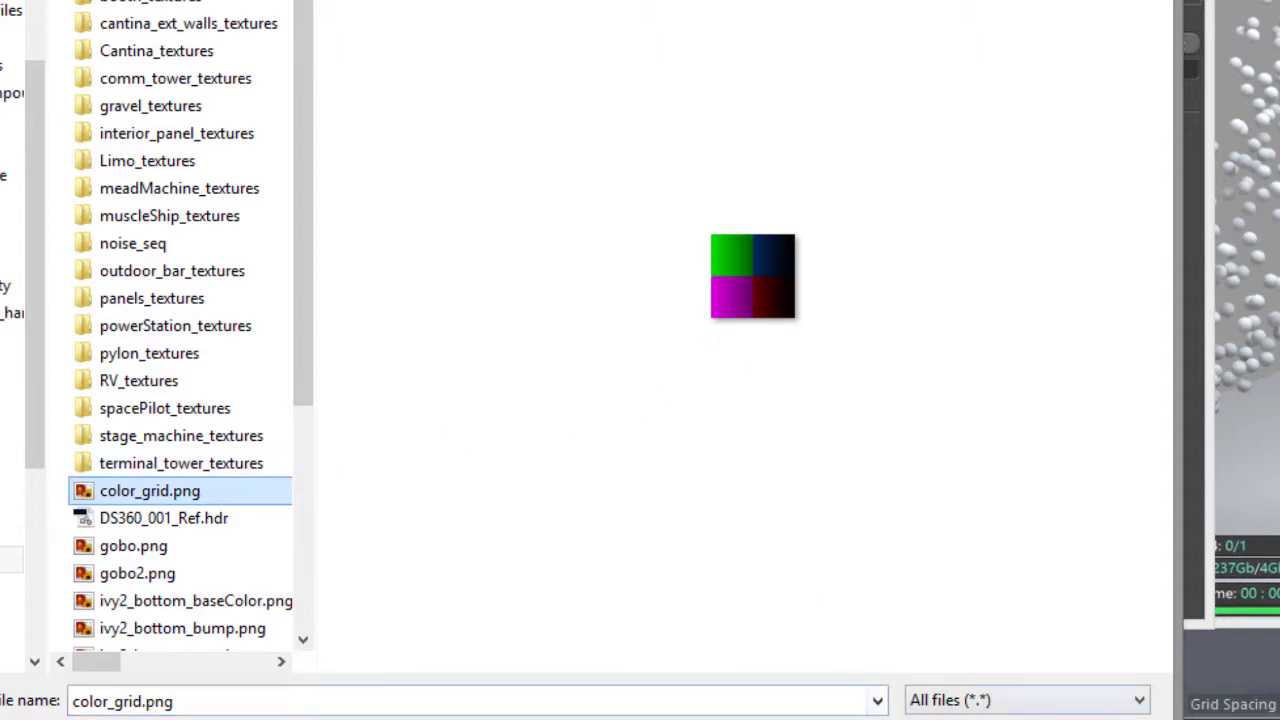
key(Return)
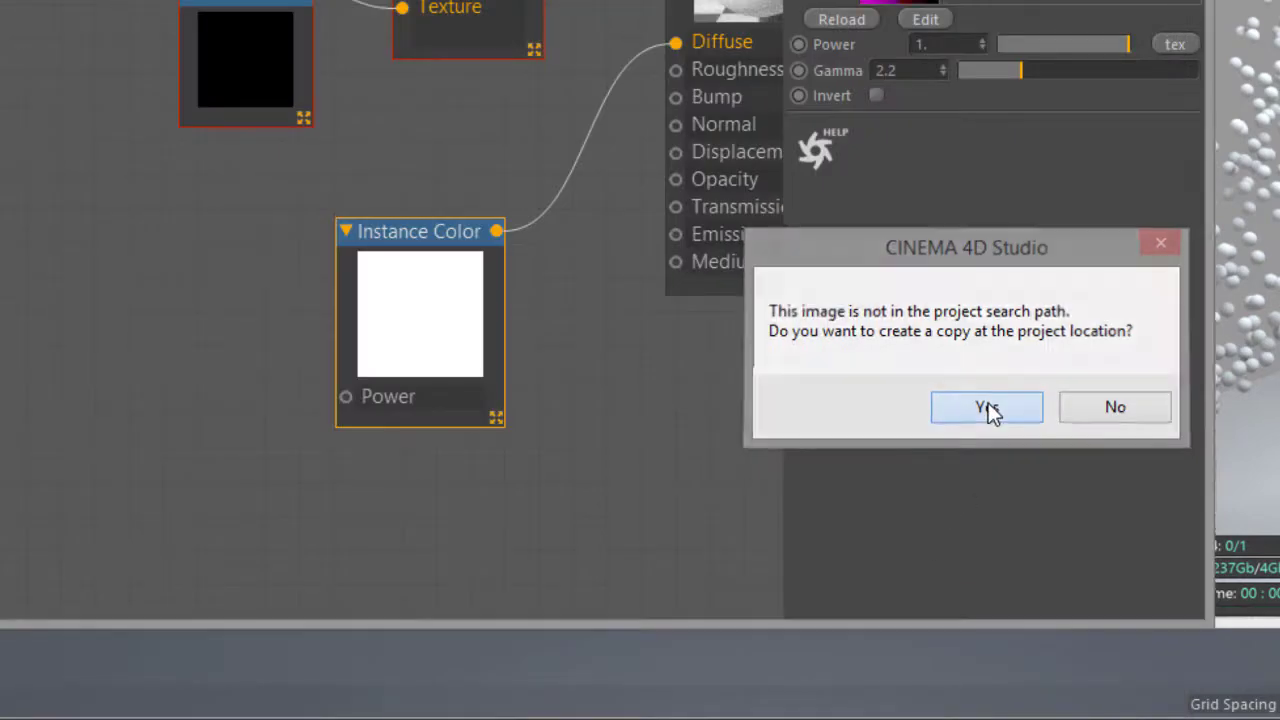
click(987, 407)
drag(443, 298, 426, 282)
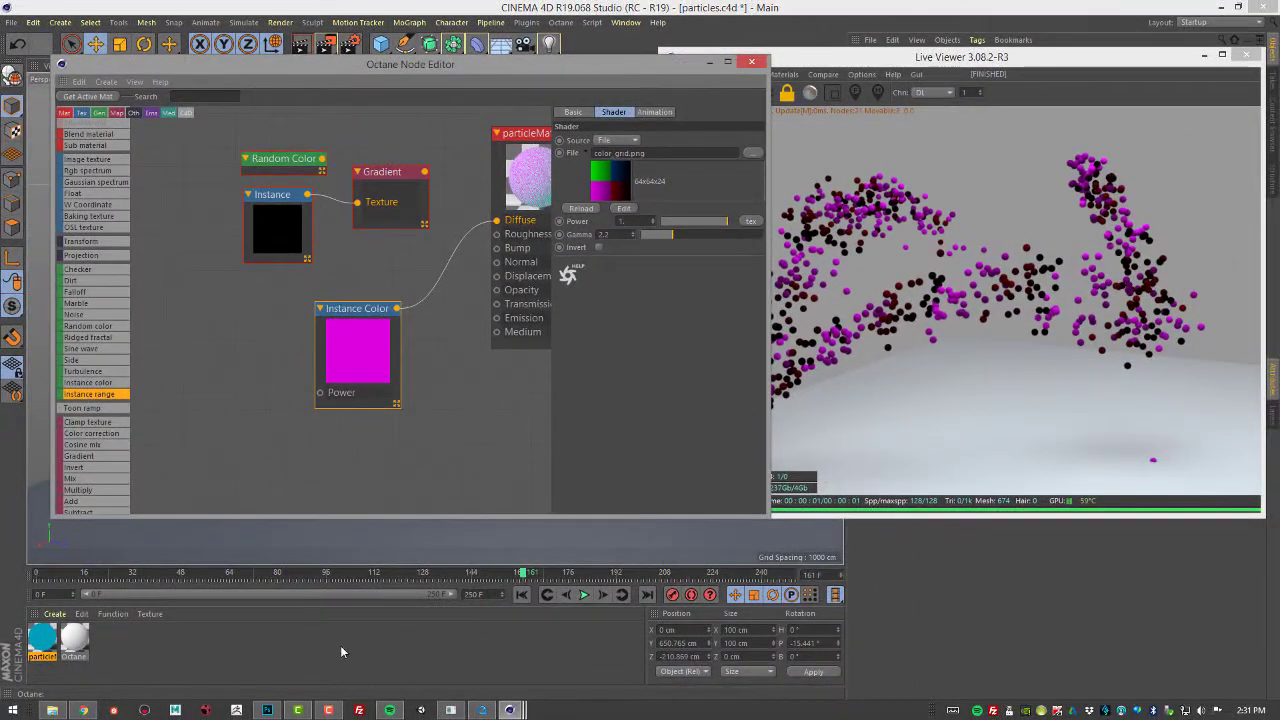
Step: Switch to Photoshop and magnify color_grid.png to 3200% around the meeting point of its four color squares
click(267, 710)
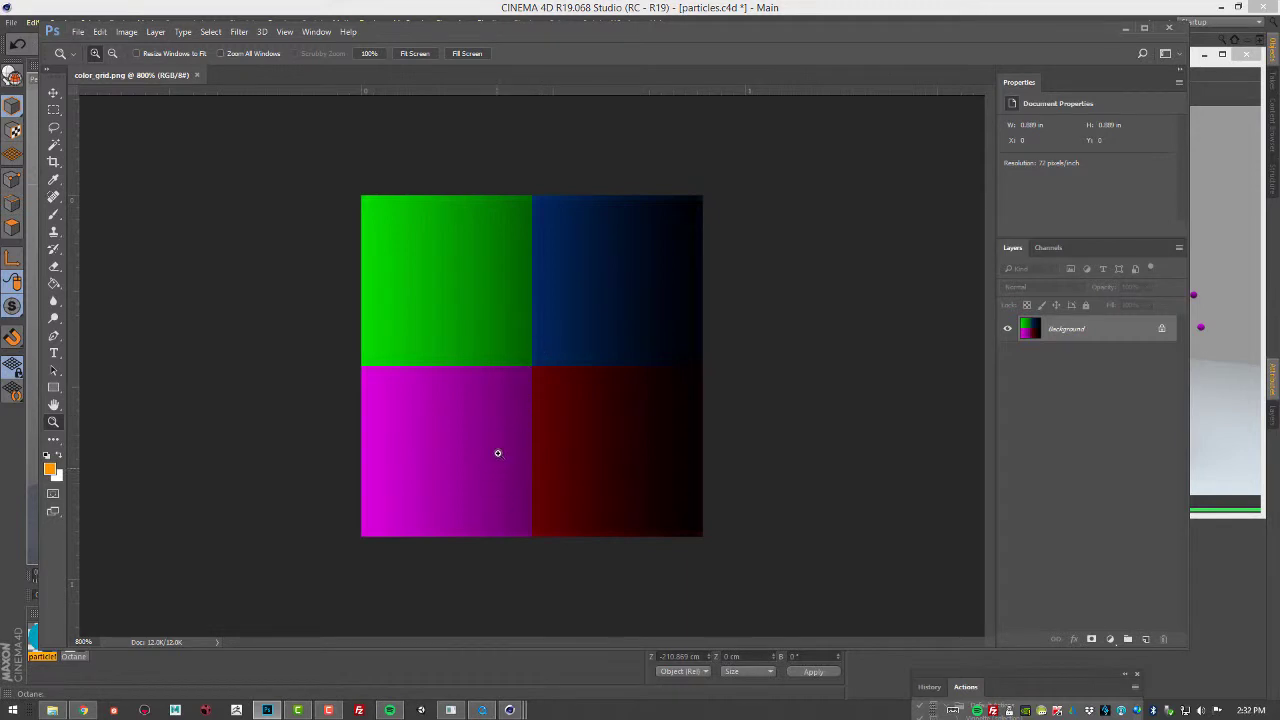
click(520, 359)
click(520, 359)
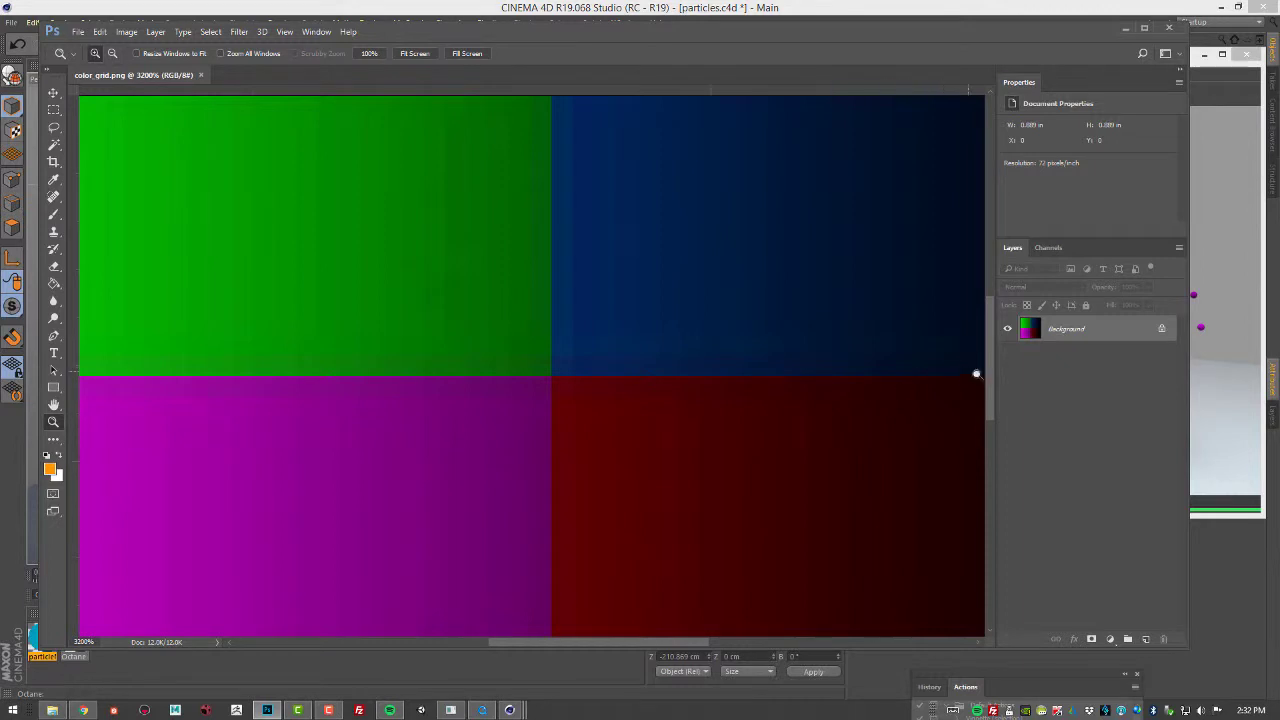
Step: Examine the pixel columns of the magenta square in color_grid.png at 3200%, and view the whole image at 1200%
drag(990, 382, 973, 535)
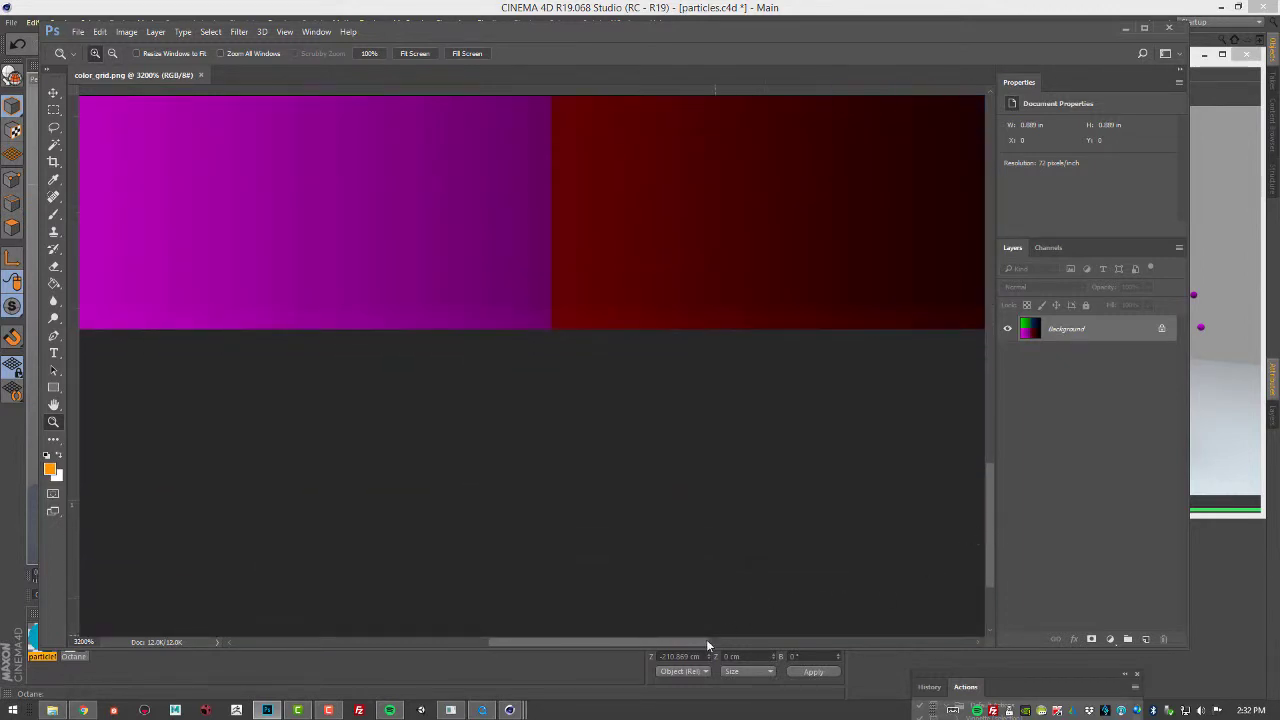
drag(706, 641, 606, 650)
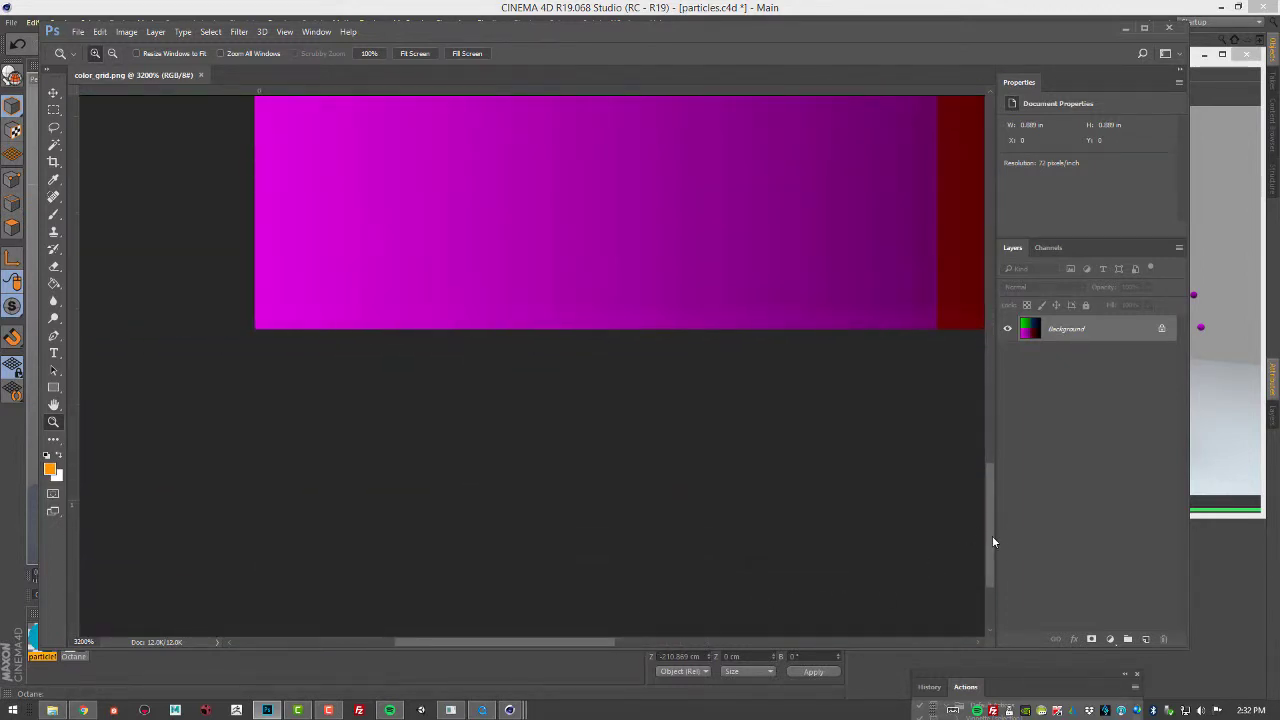
drag(992, 535, 990, 480)
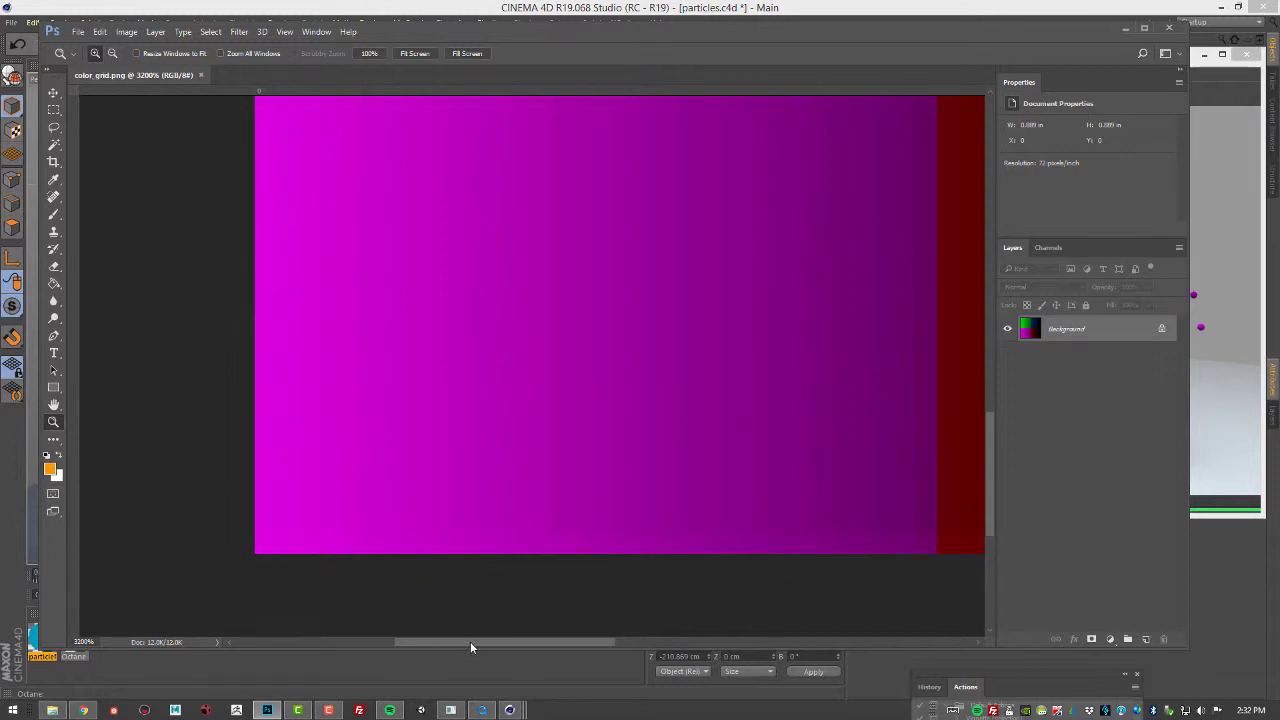
drag(470, 641, 490, 642)
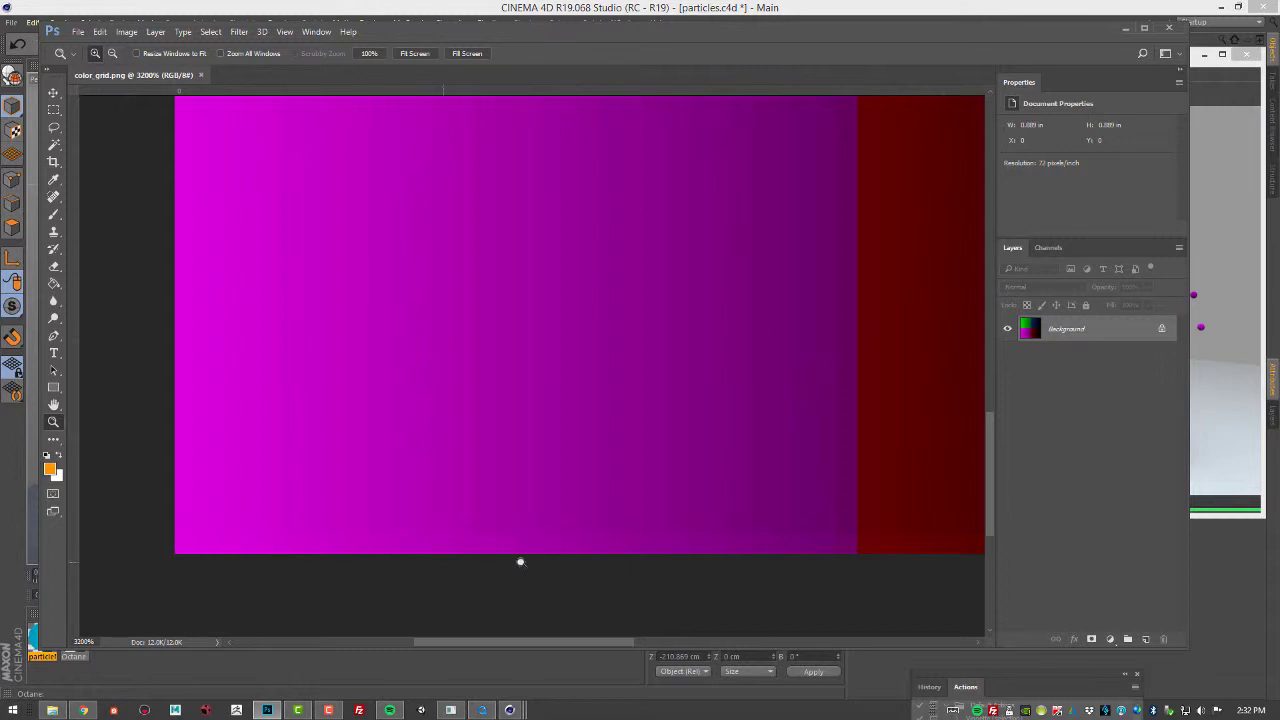
drag(596, 642, 536, 655)
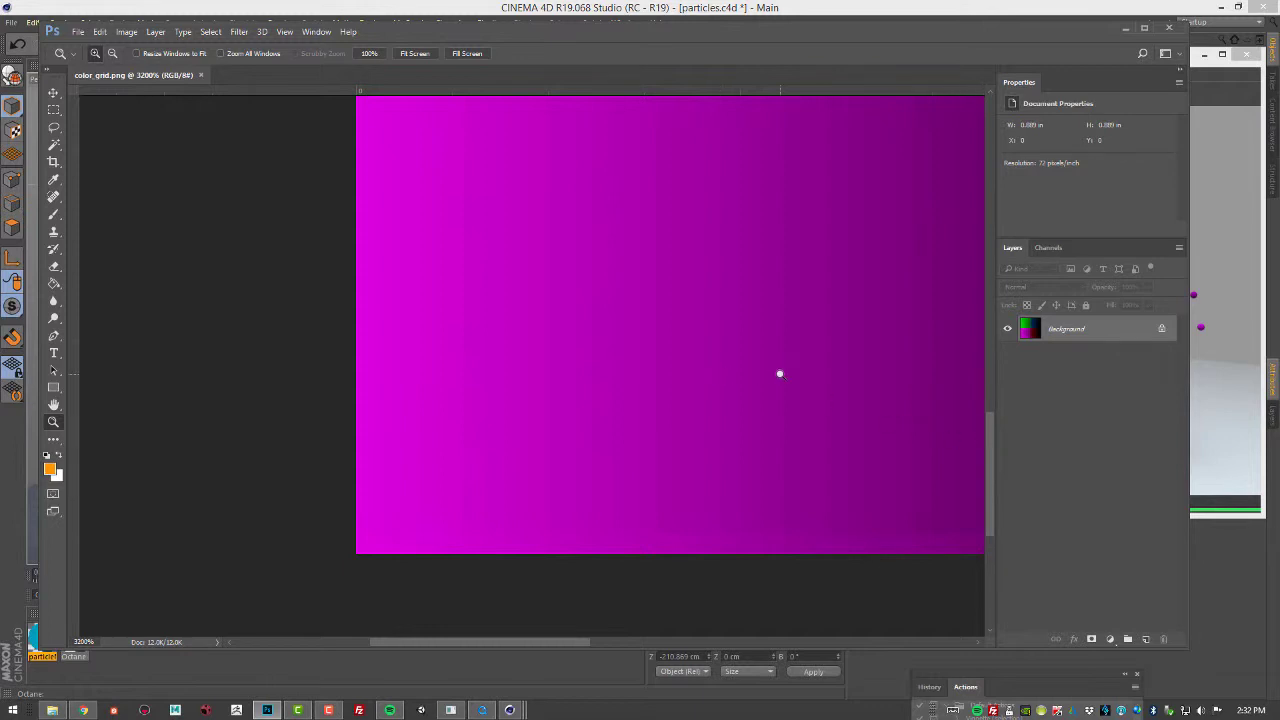
alt+scroll(780, 374, down, 3)
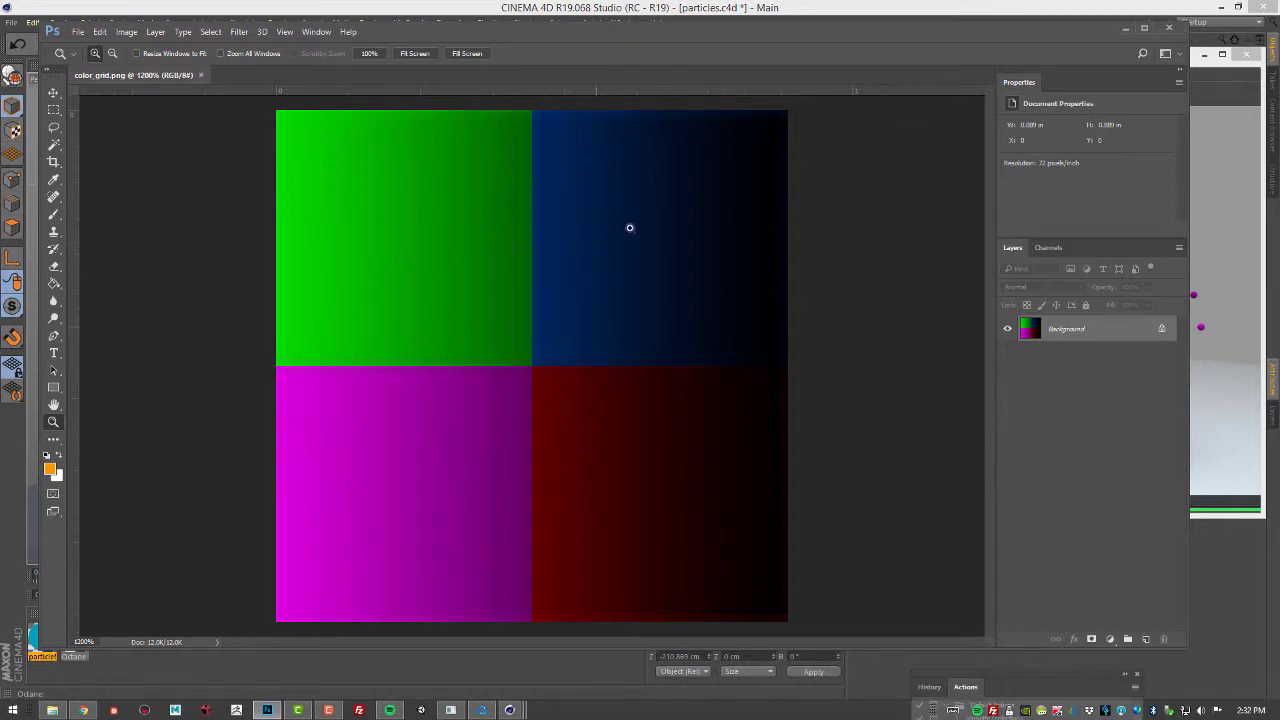
Step: Switch back to Cinema 4D, stop the animation and set the Emitter's Birthrate Editor to 500
click(1134, 17)
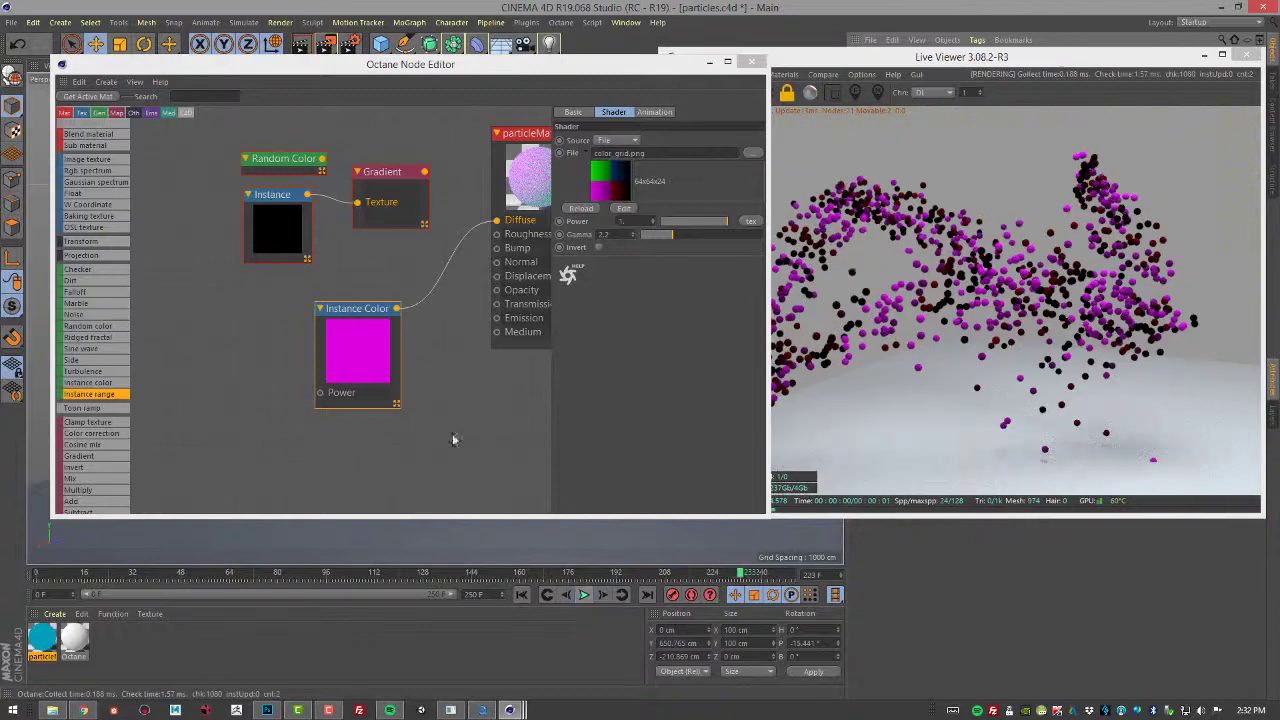
key(F8)
drag(918, 58, 624, 306)
click(878, 258)
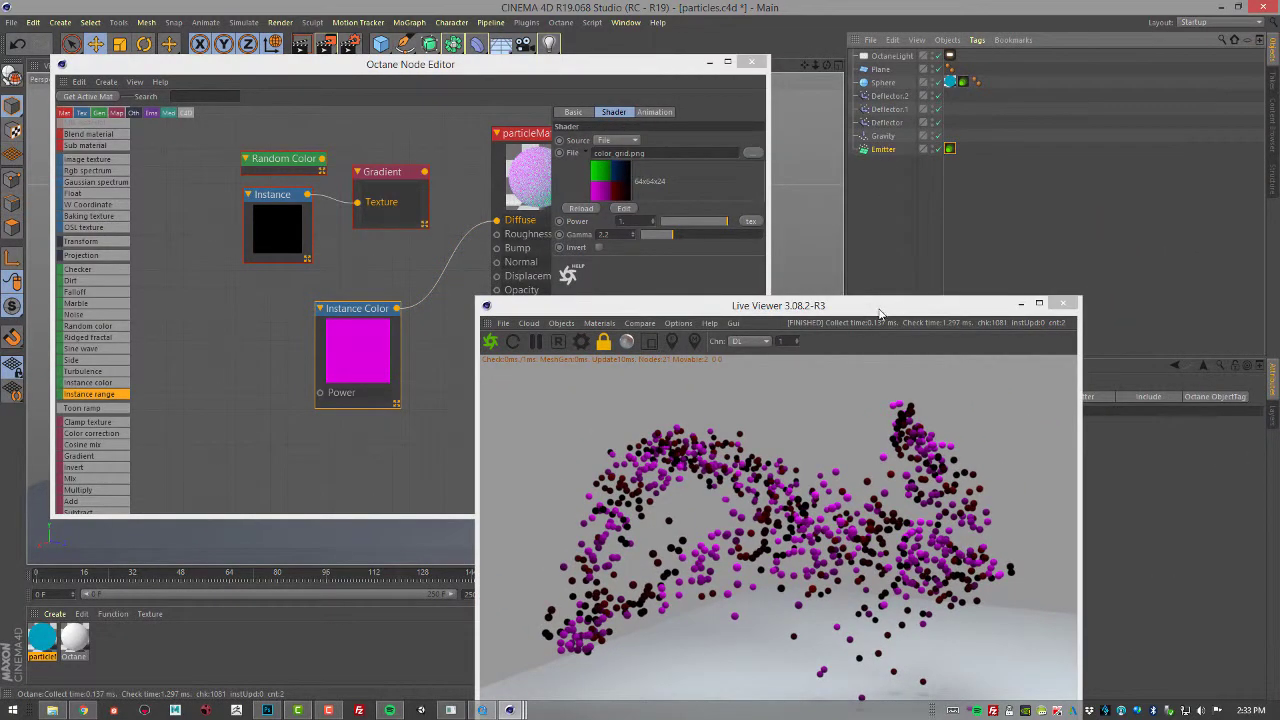
drag(879, 311, 533, 277)
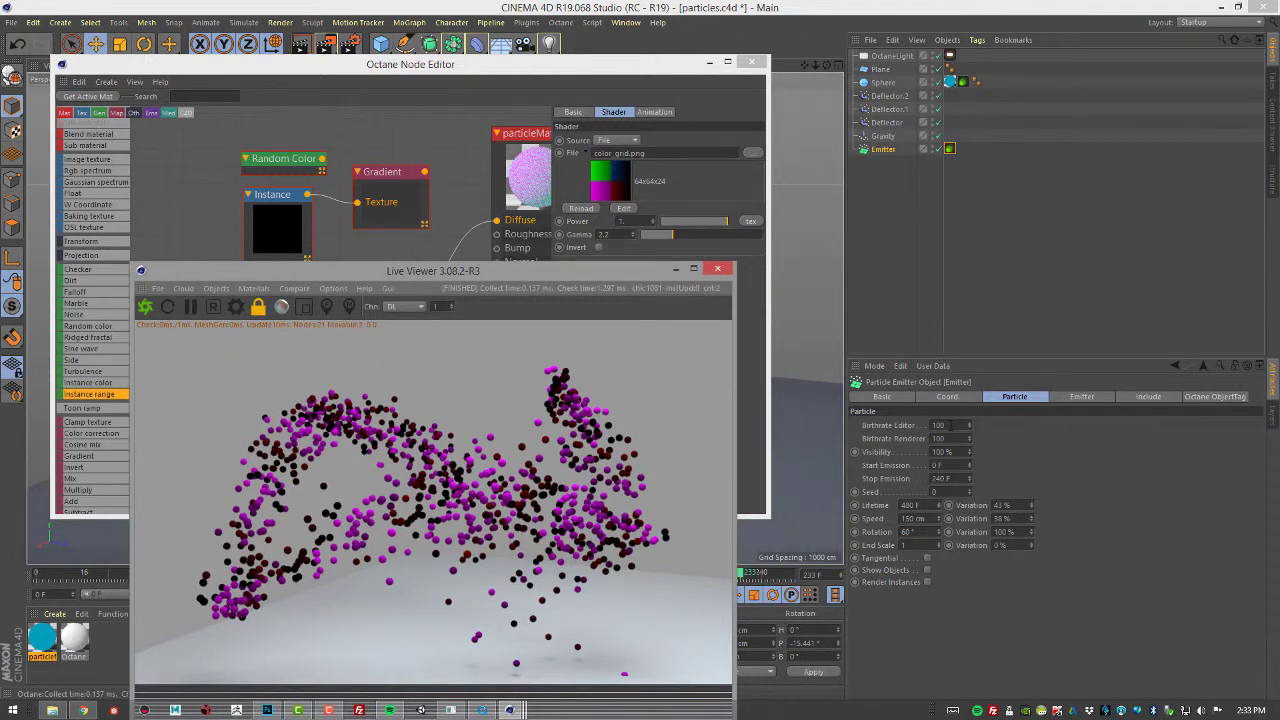
click(954, 425)
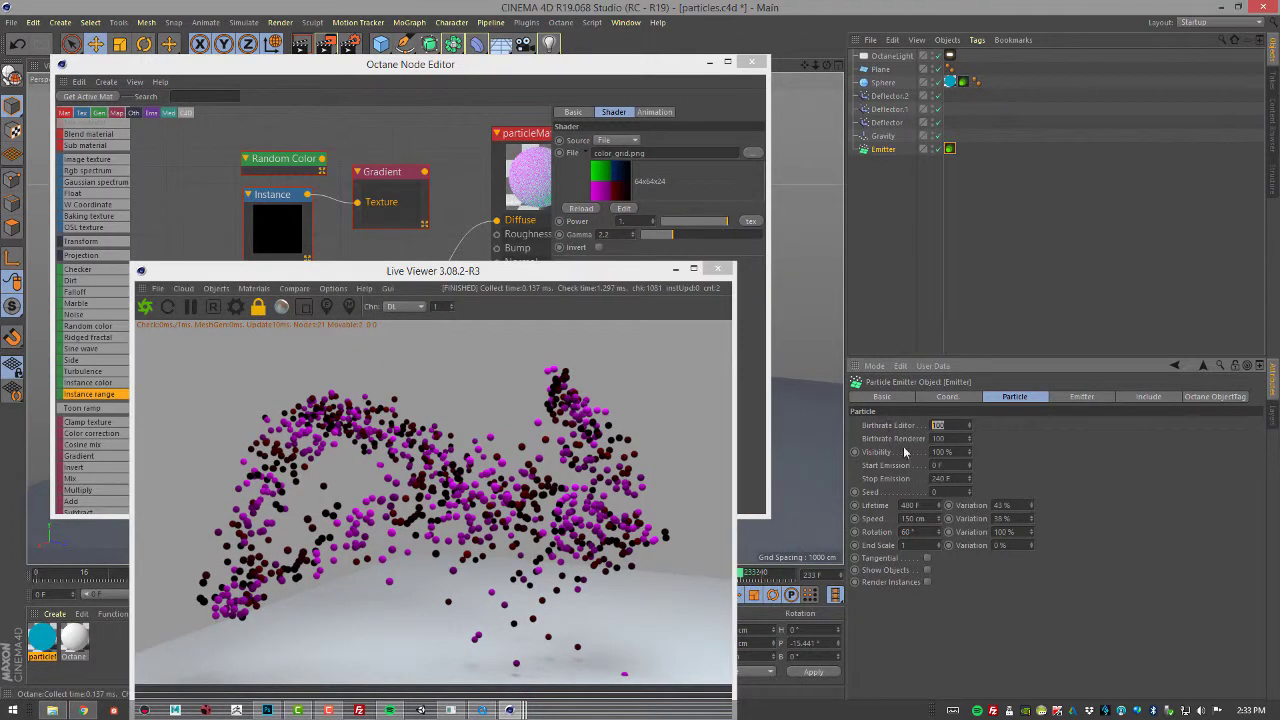
text(500)
key(Return)
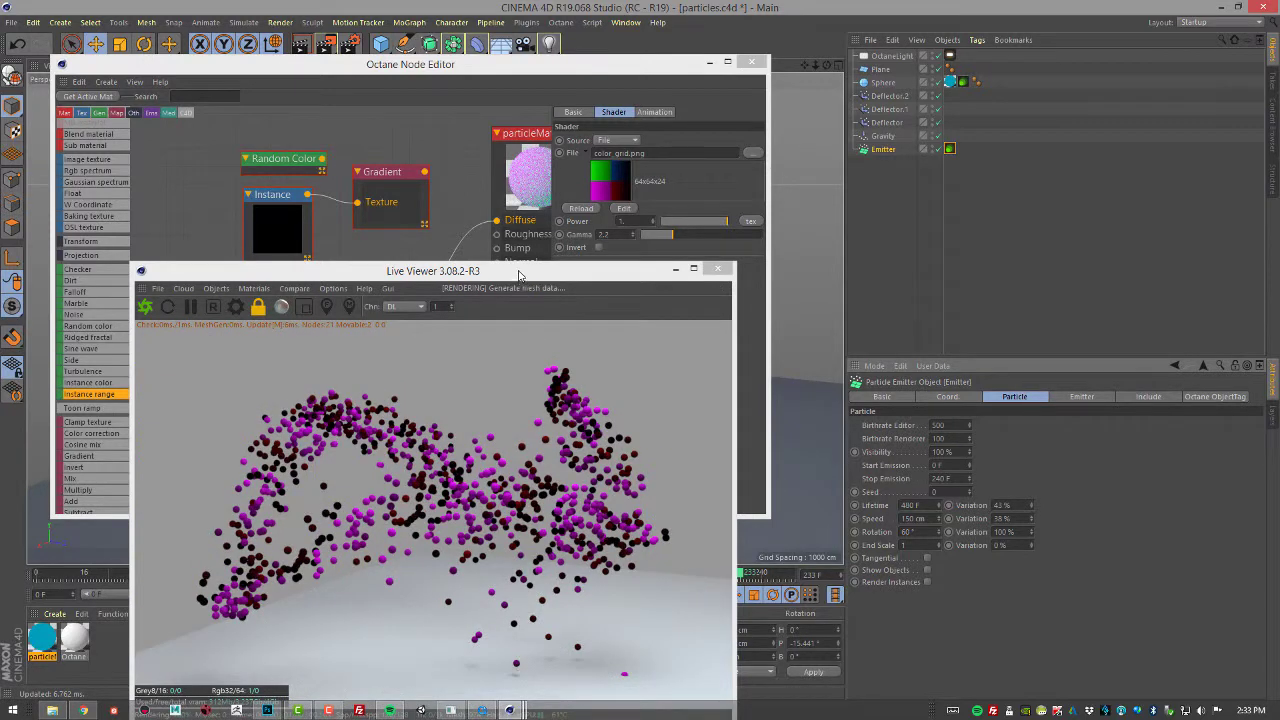
Step: Replay the particle animation up to frame 144 to check the image-based colors in the Live Viewer, keeping the emitter settings uncovered
drag(519, 275, 946, 106)
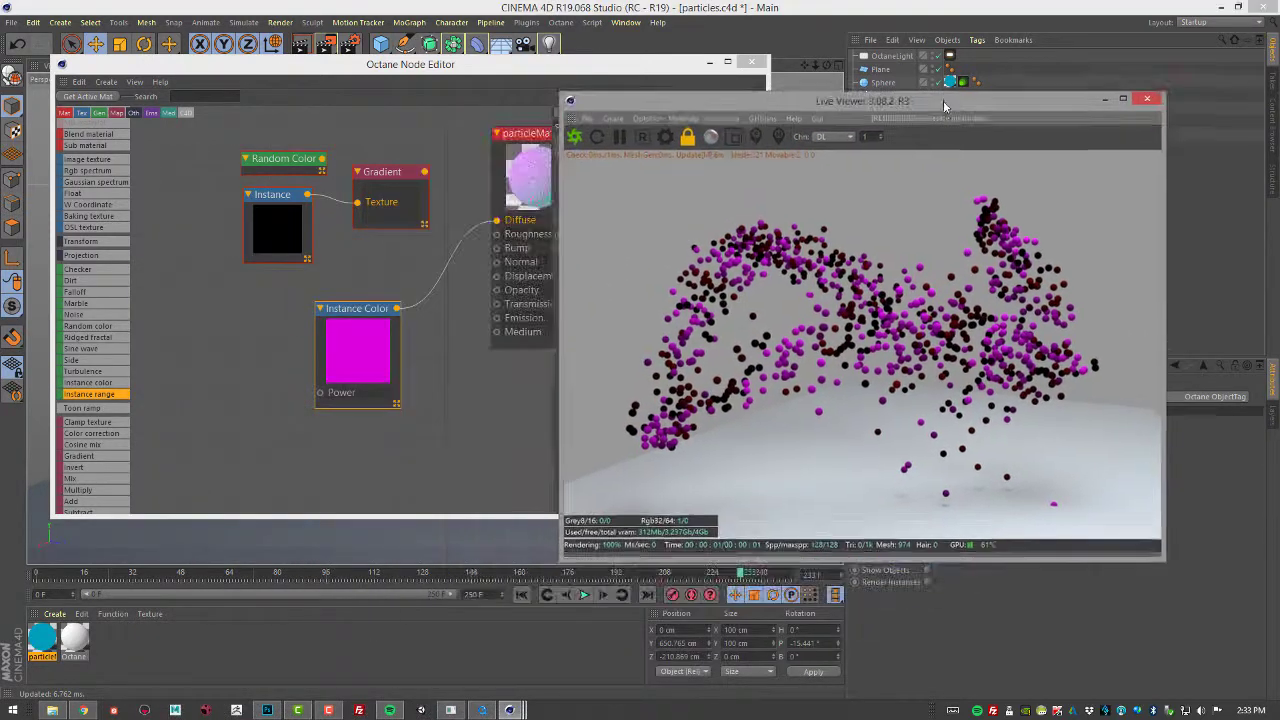
click(585, 595)
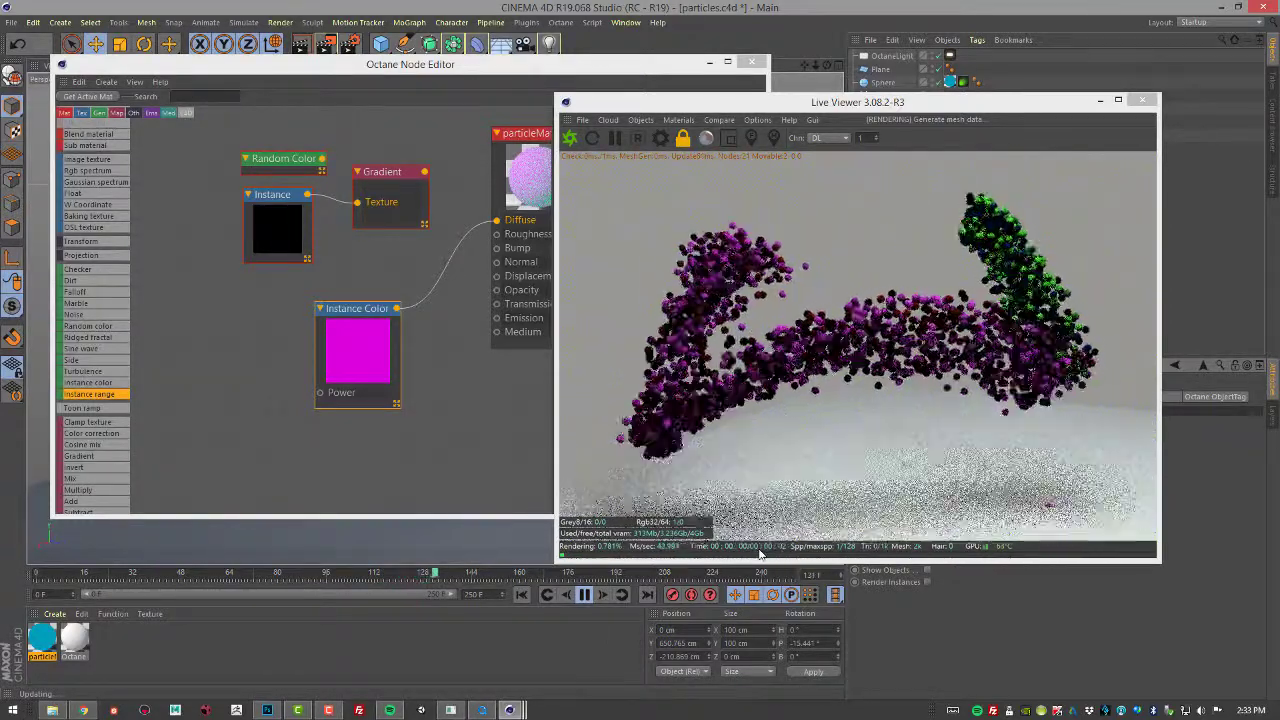
key(F8)
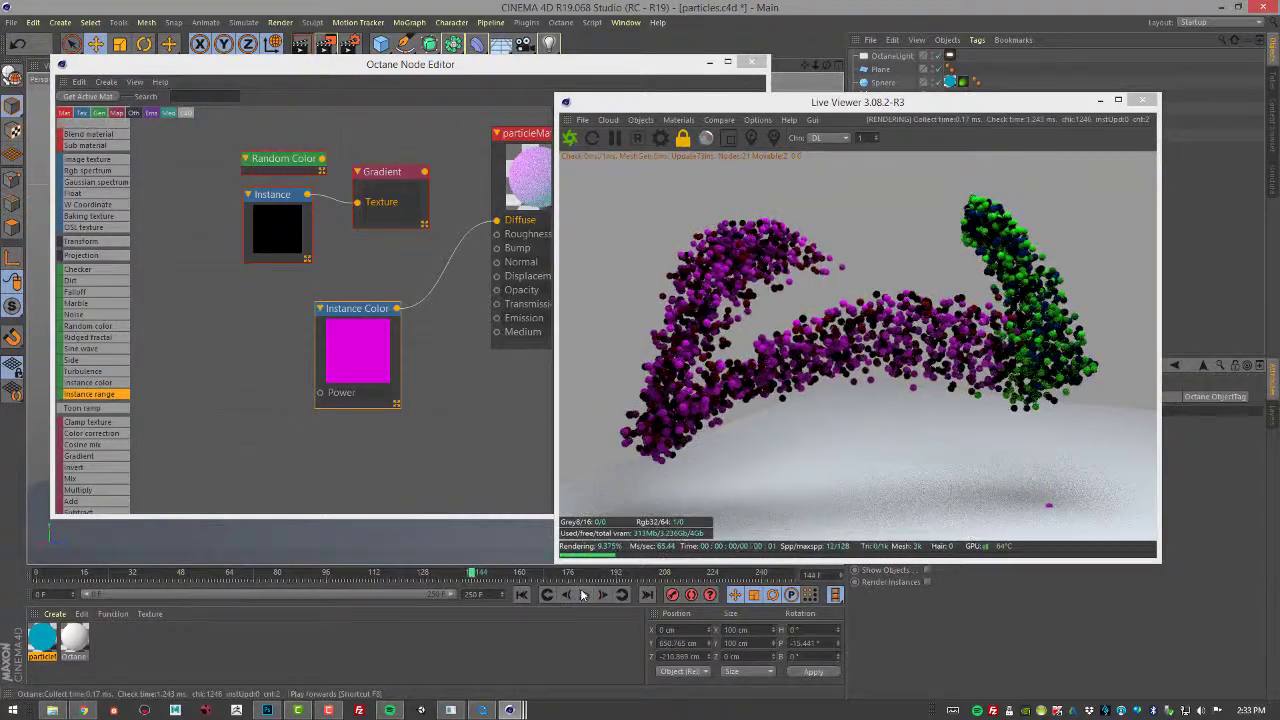
drag(846, 101, 620, 160)
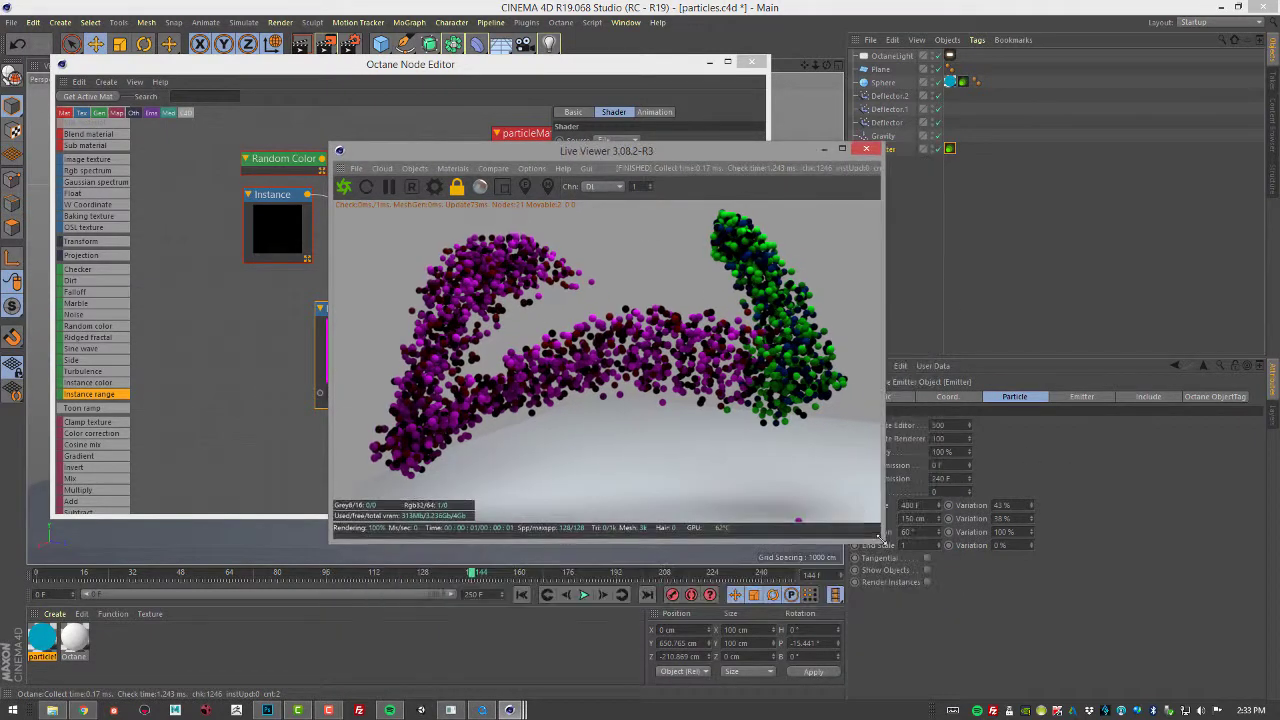